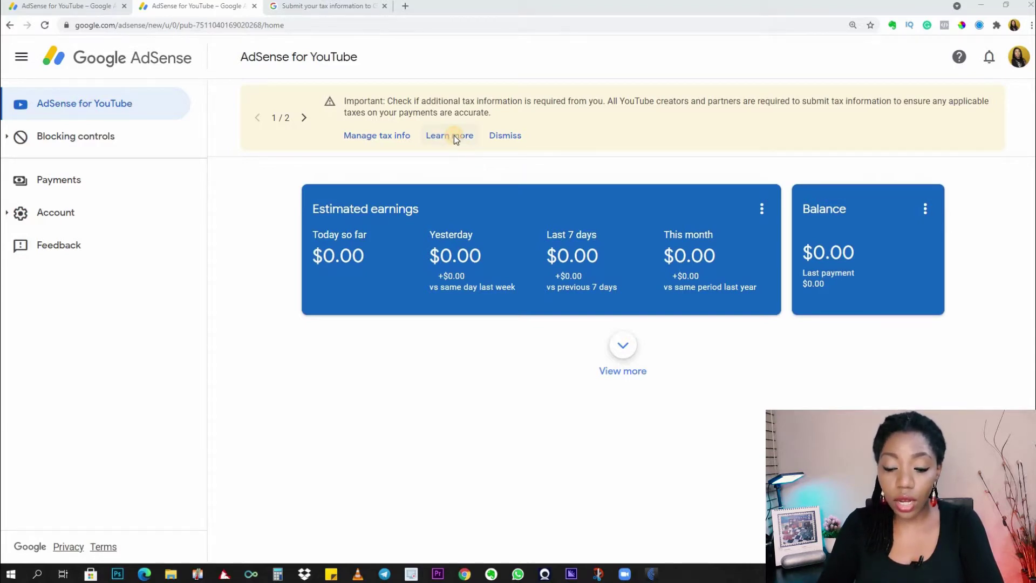
Open the 'Submit your tax information to Google' help article and scroll to its YouTube earnings note.
click(454, 136)
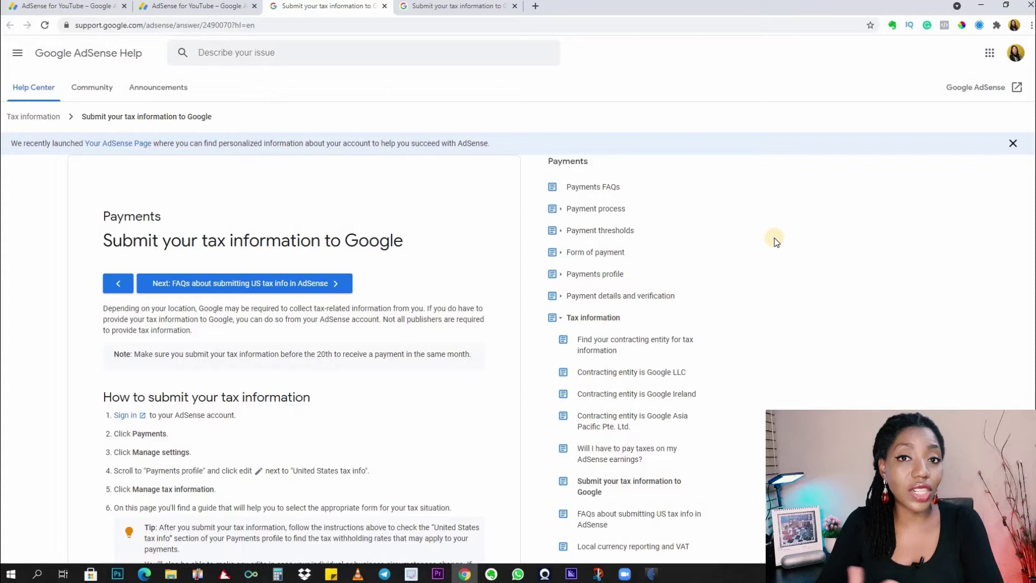
scroll(384, 283, down, 2)
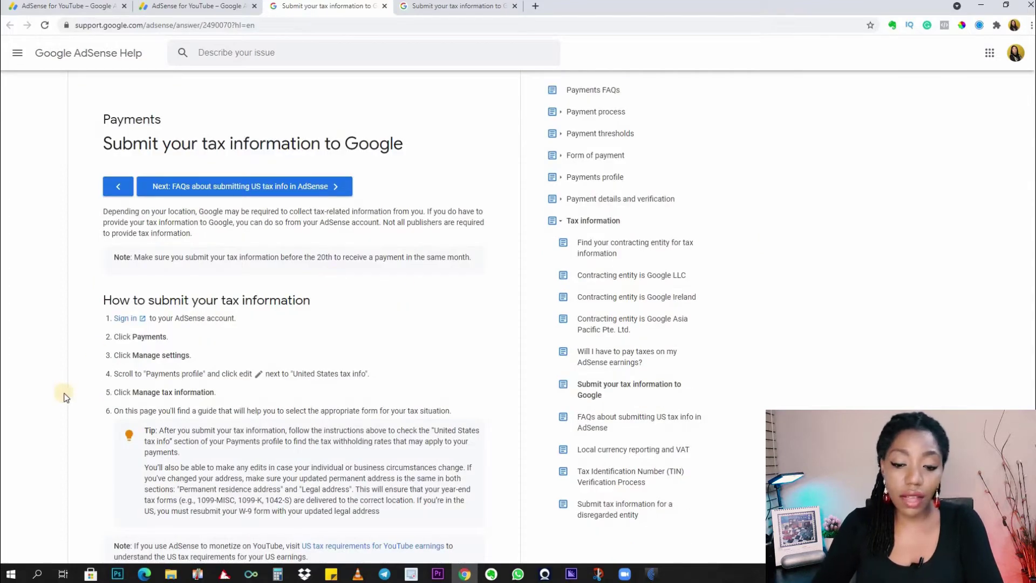
scroll(80, 383, down, 3)
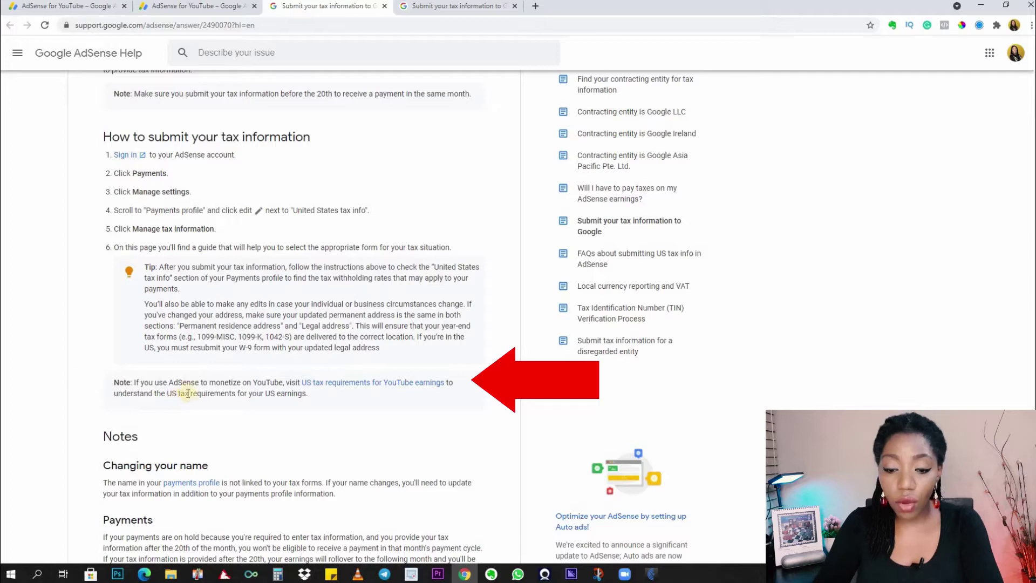
Open the YouTube Help article 'U.S. tax requirements for YouTube earnings' and read through it.
click(352, 384)
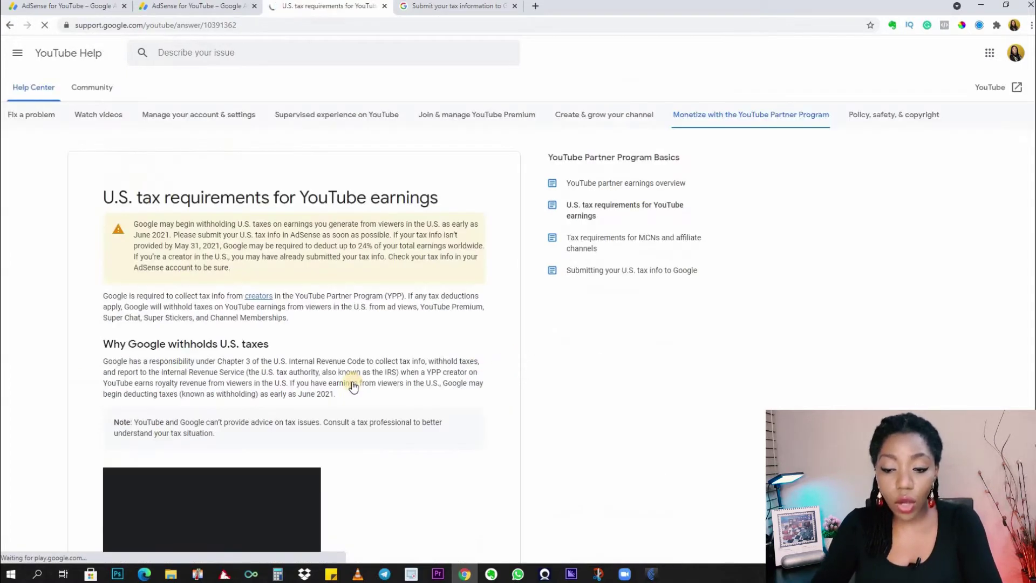
scroll(59, 352, down, 2)
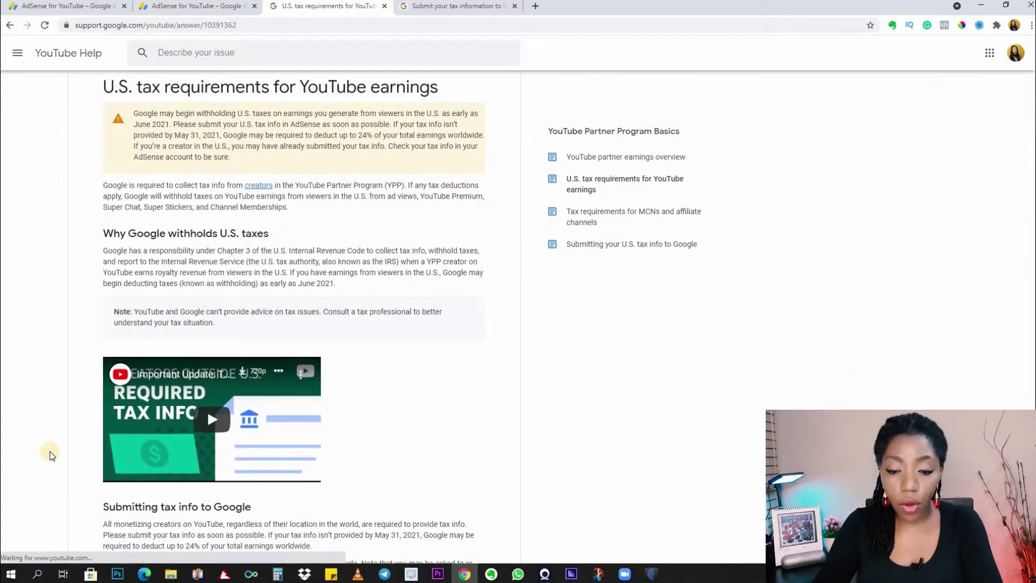
scroll(50, 455, up, 2)
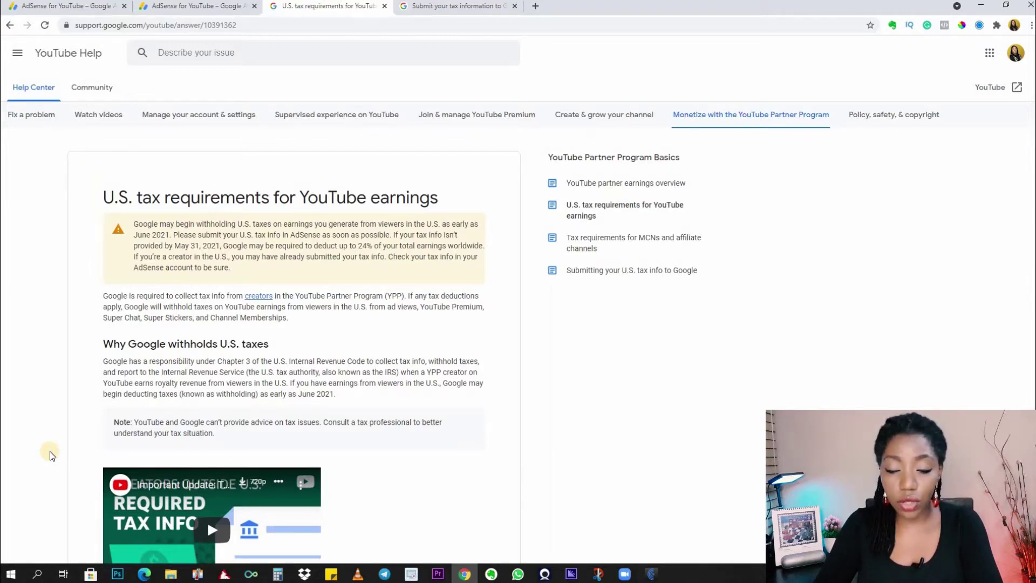
scroll(49, 455, down, 3)
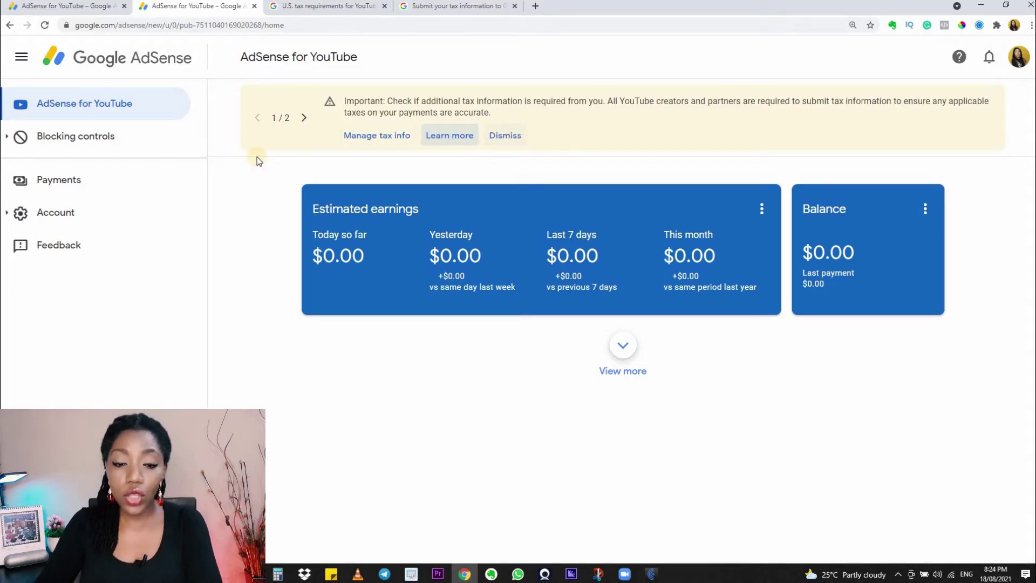
Go to AdSense payment settings and scroll to the profile's United States tax info entry.
click(118, 184)
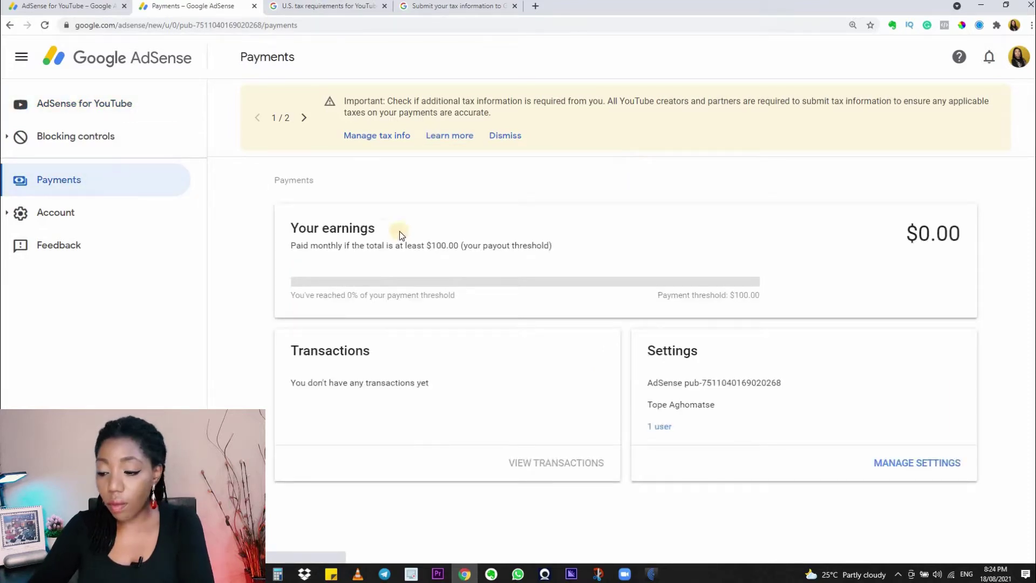
click(891, 468)
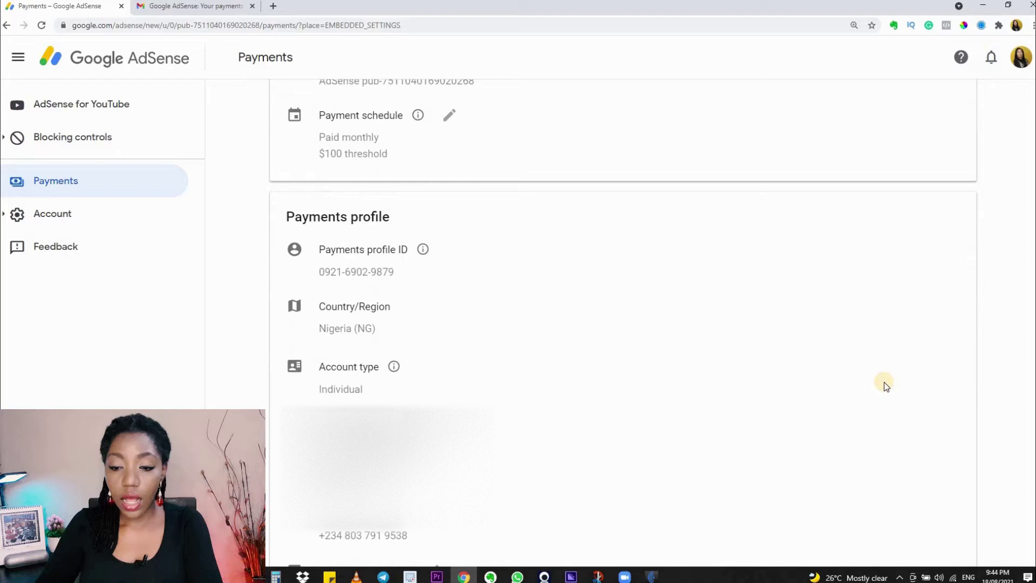
scroll(850, 396, down, 1)
scroll(851, 397, down, 3)
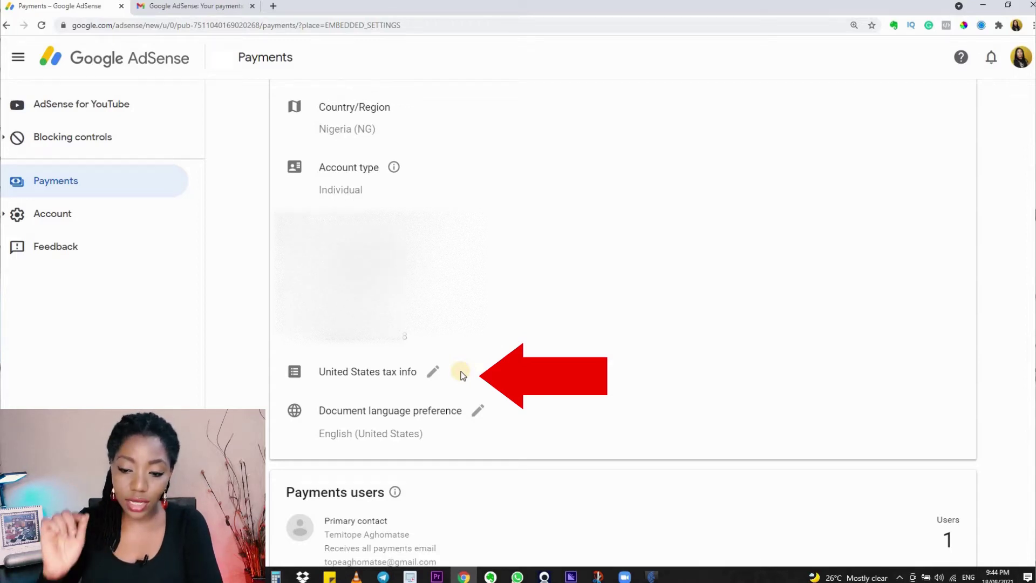
Edit the United States tax info entry and open its tax questionnaire.
click(433, 371)
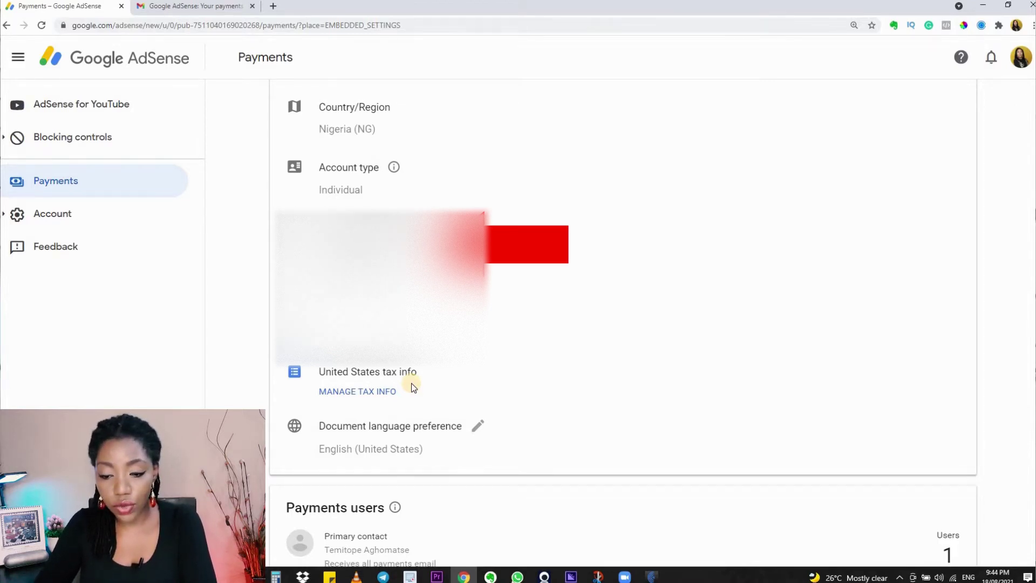
click(384, 392)
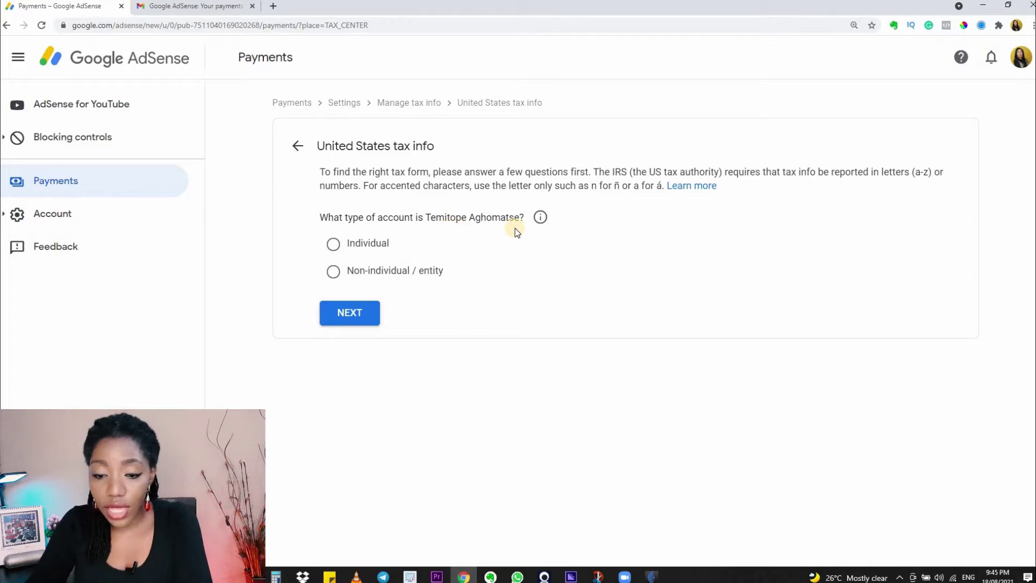
Answer Individual and not a US citizen or resident, pick W-8BEN, and start the form.
click(334, 246)
click(341, 317)
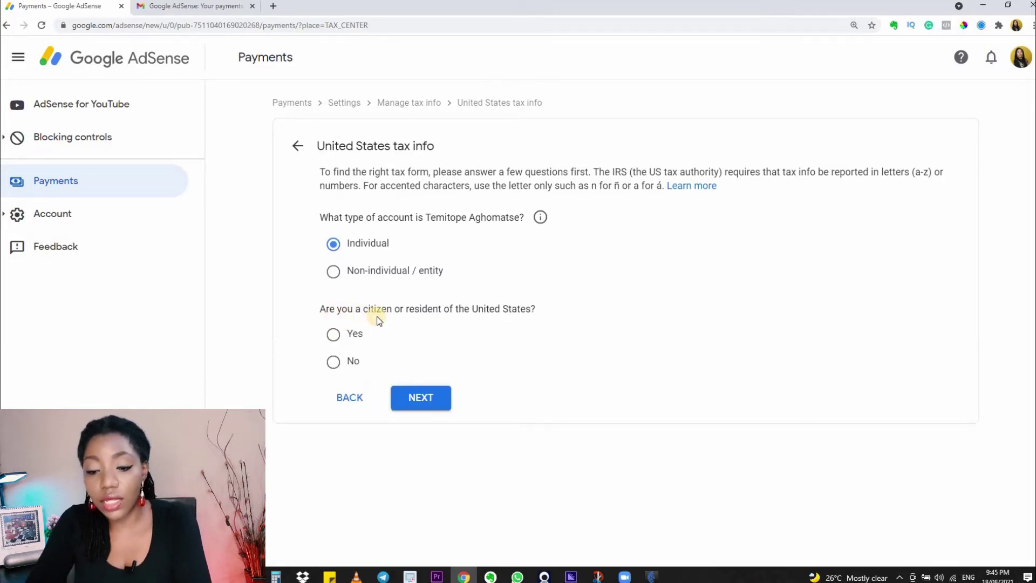
click(334, 363)
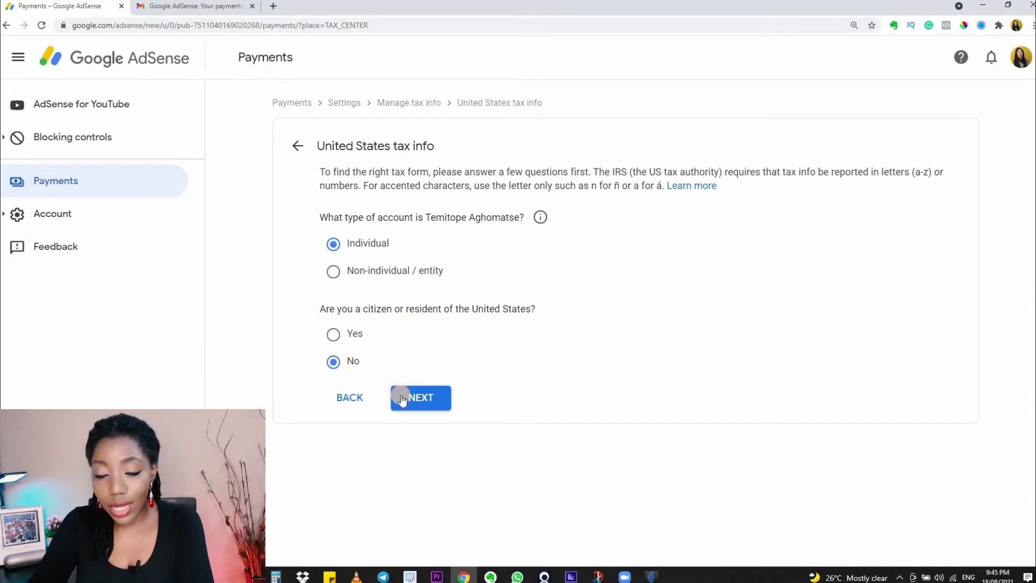
click(402, 398)
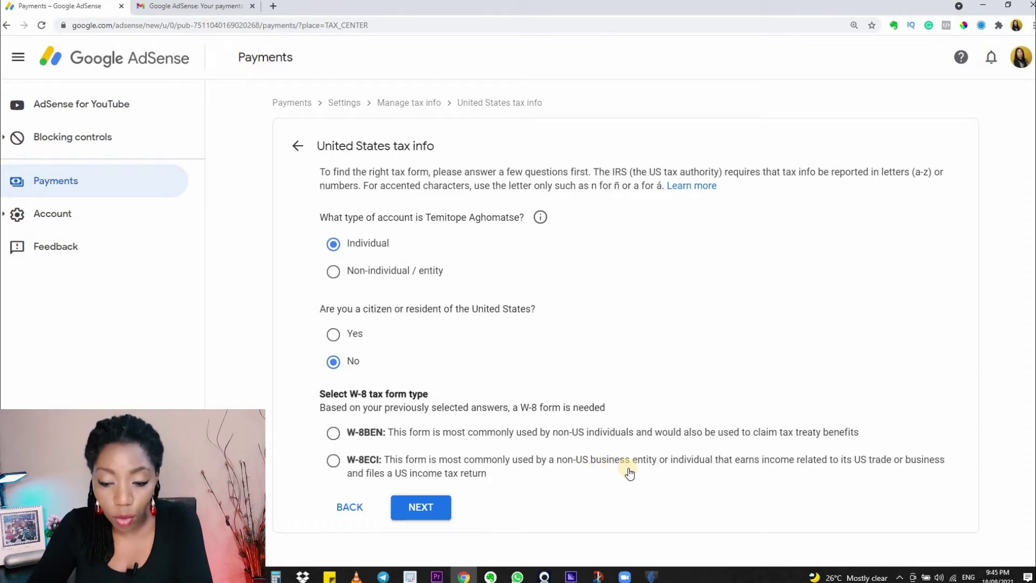
click(333, 433)
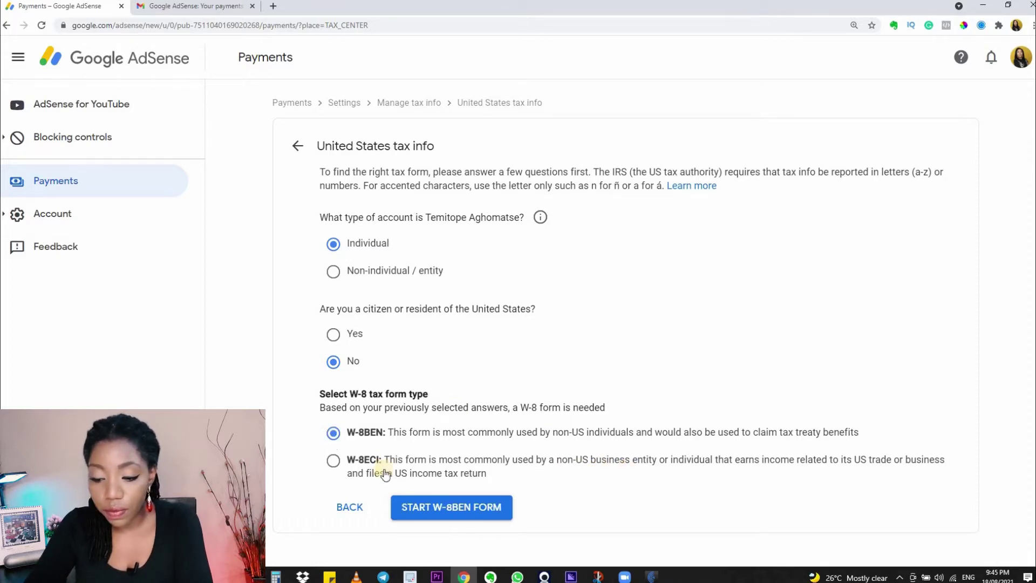
click(413, 507)
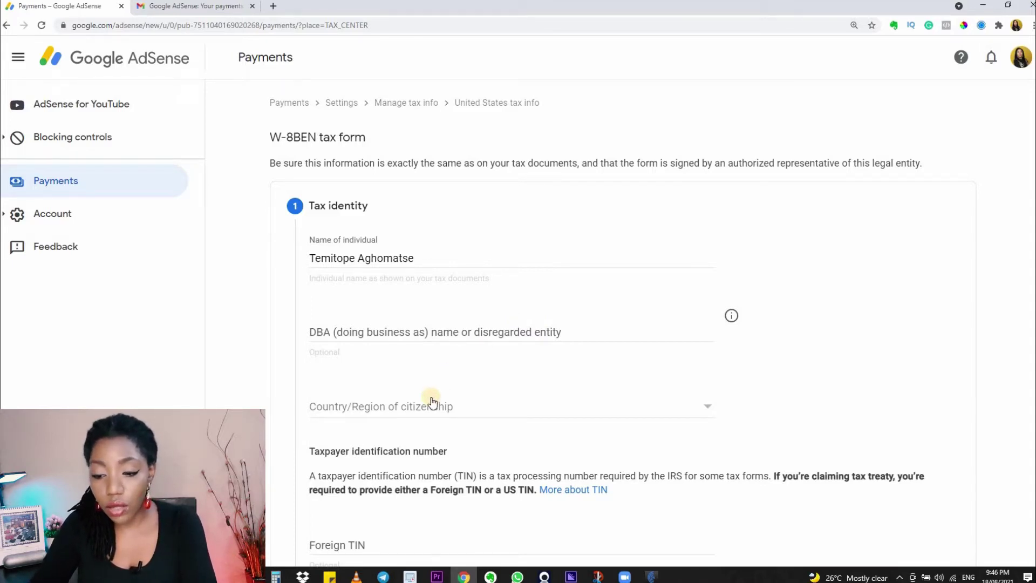
click(709, 410)
scroll(516, 427, down, 1)
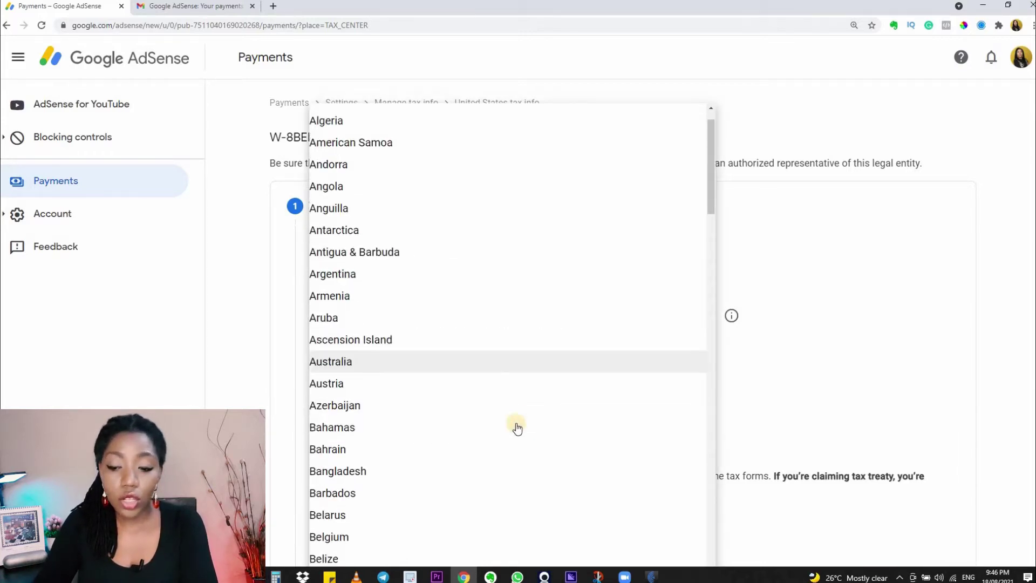
scroll(517, 428, down, 20)
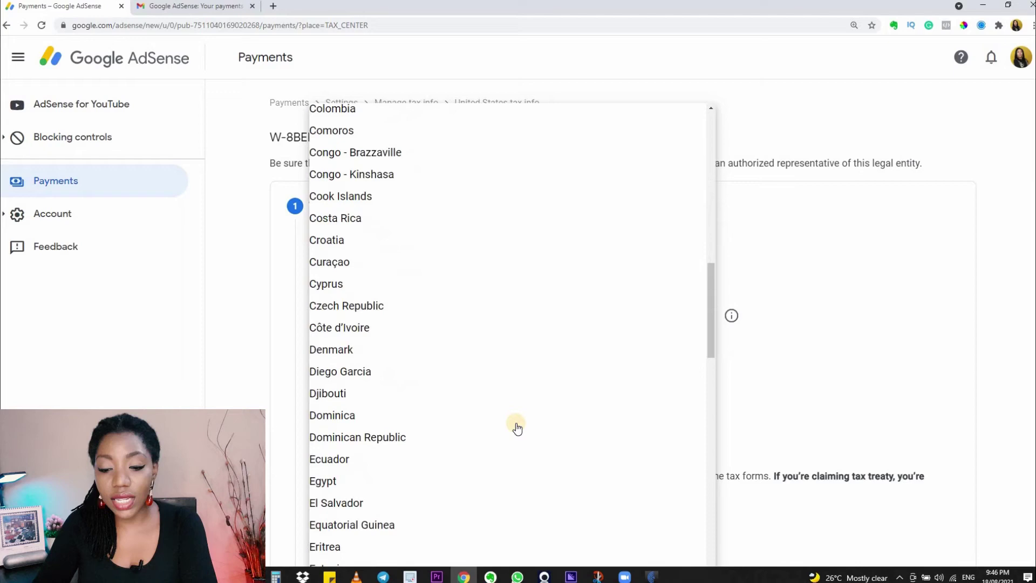
scroll(517, 428, down, 14)
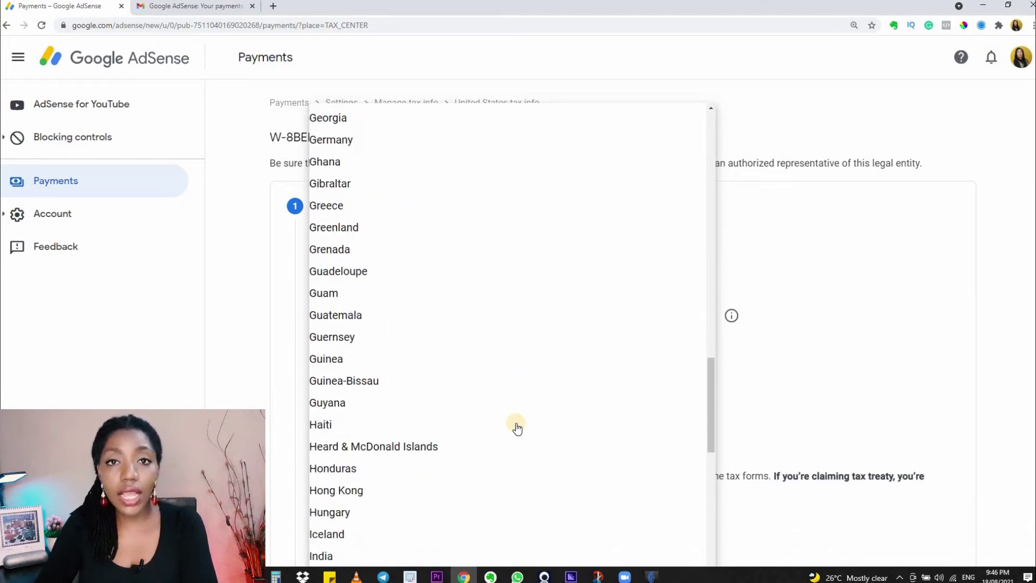
scroll(517, 428, down, 14)
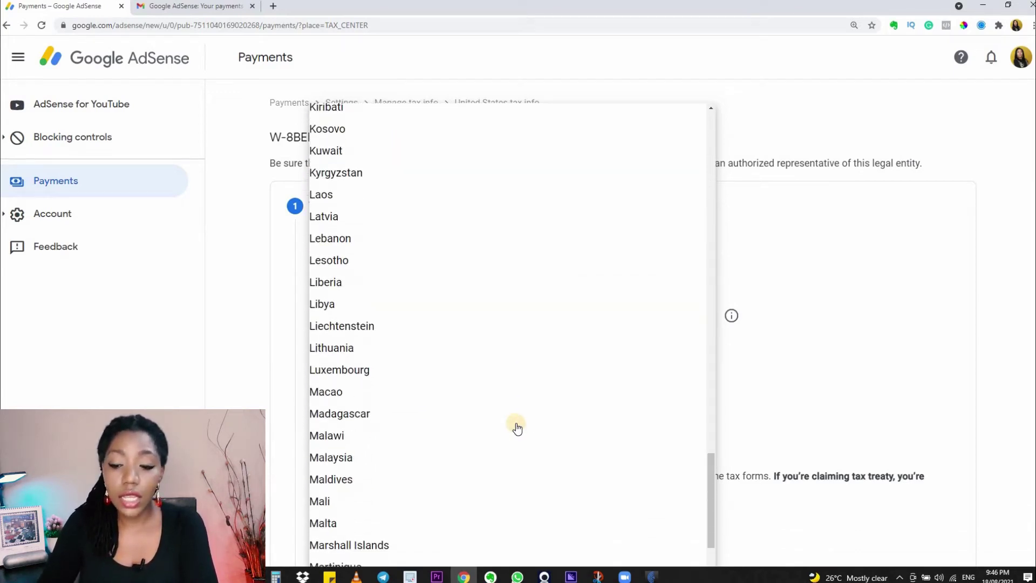
scroll(517, 428, down, 11)
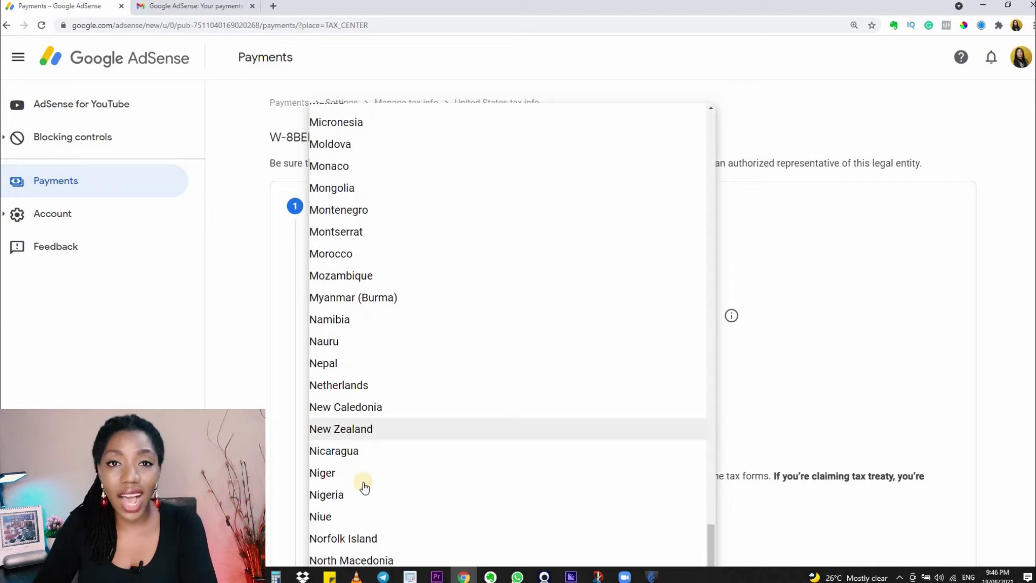
click(359, 493)
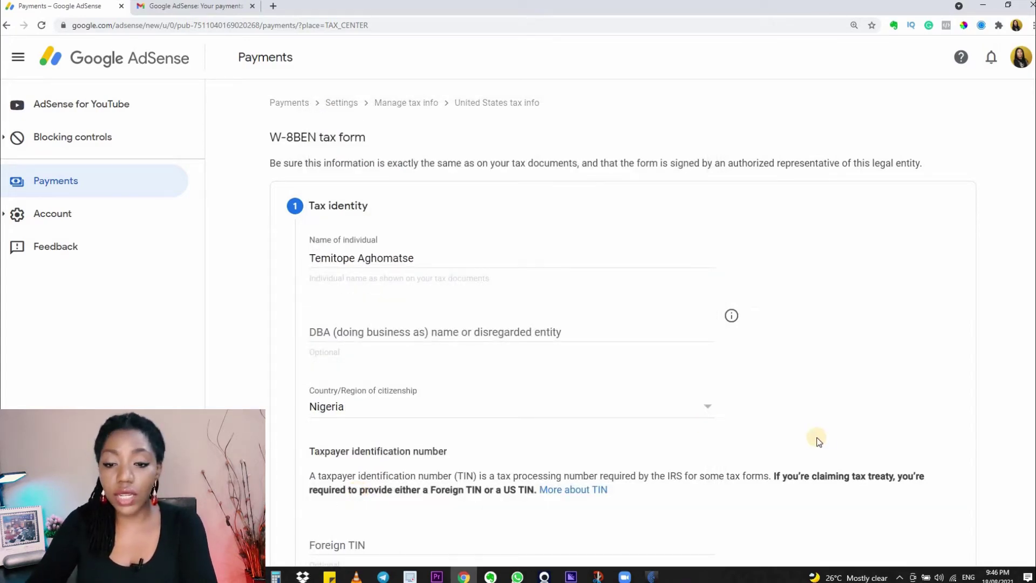
scroll(819, 441, down, 5)
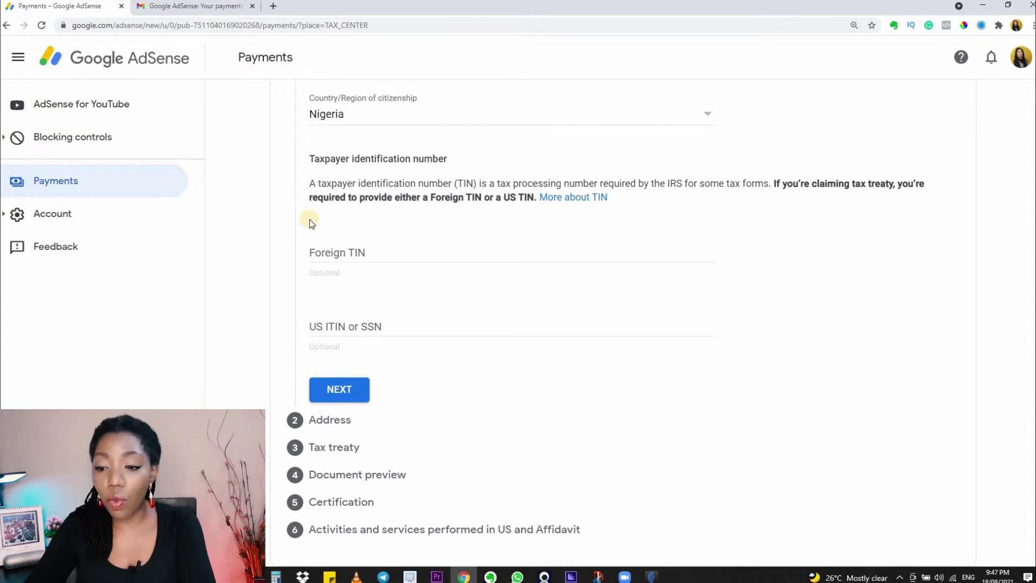
Check the IRS TIN requirements page in a new tab, then return to the AdSense form.
click(567, 199)
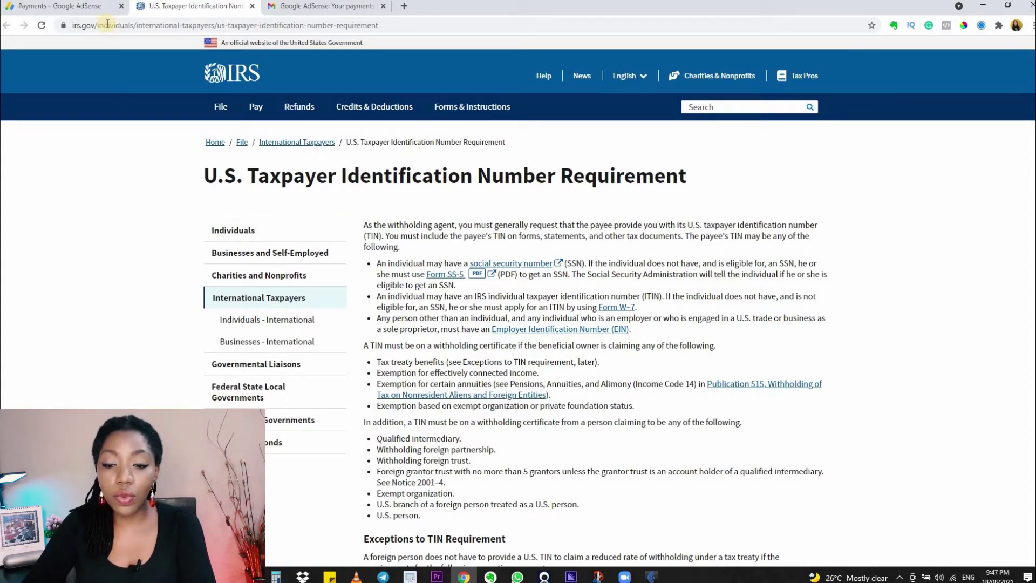
click(80, 6)
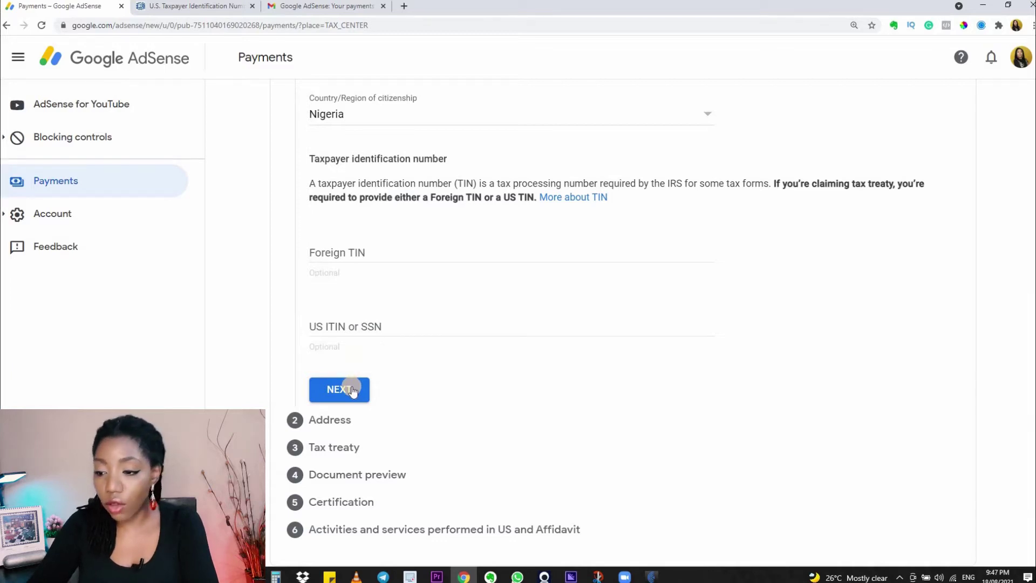
Finish Tax identity and autofill the permanent residence address from the saved browser address.
click(353, 390)
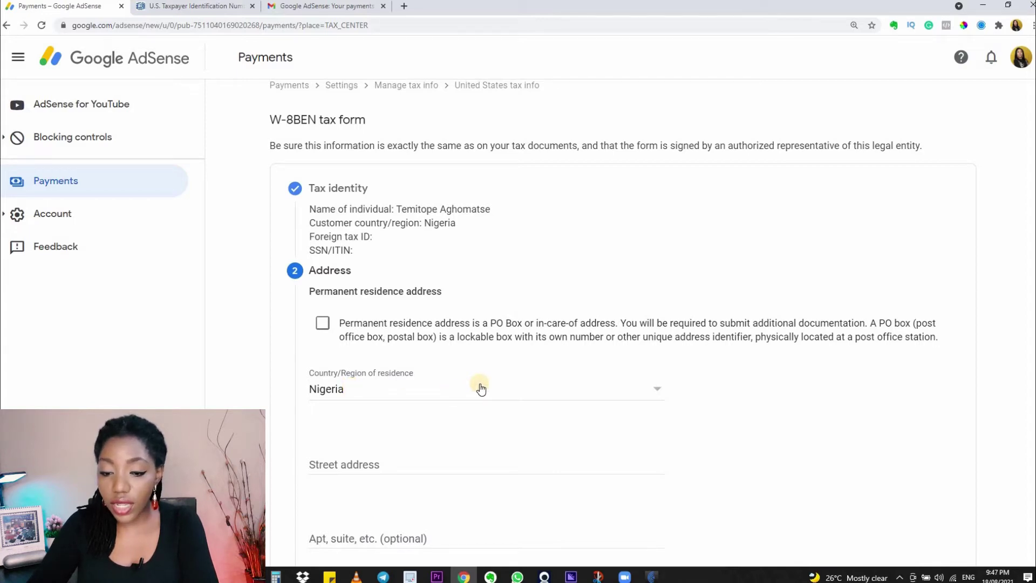
scroll(481, 389, down, 4)
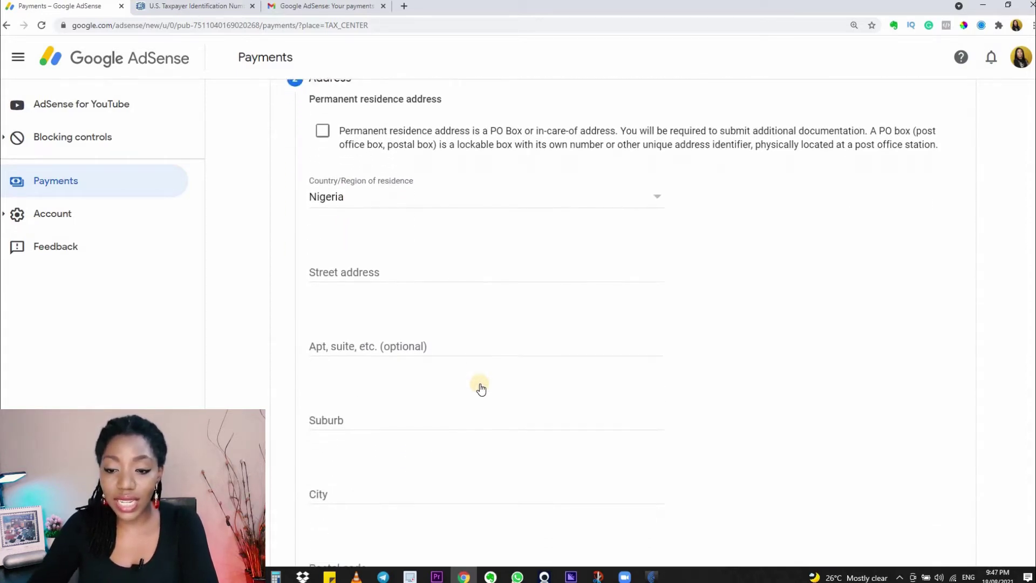
scroll(481, 389, up, 1)
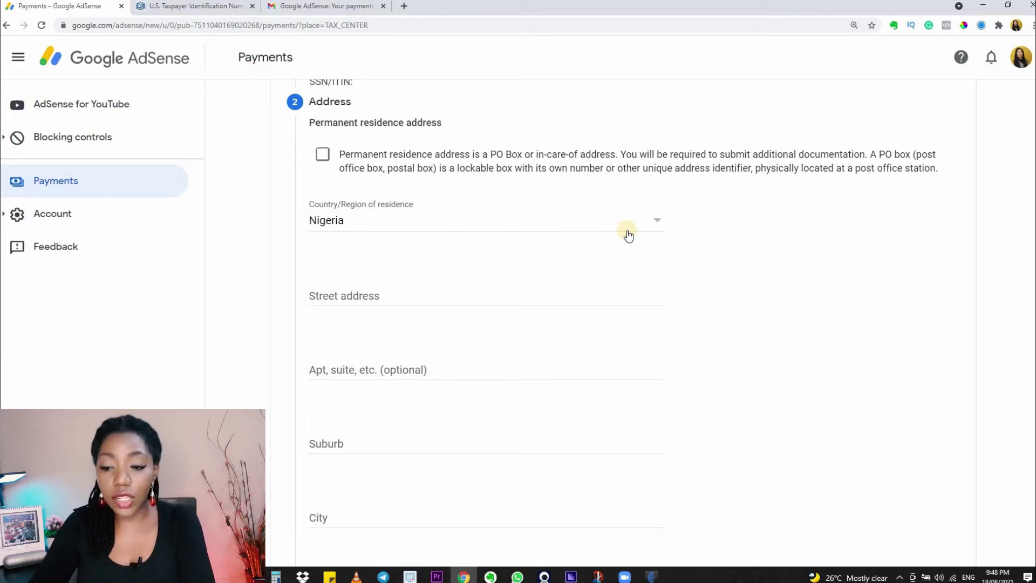
click(480, 294)
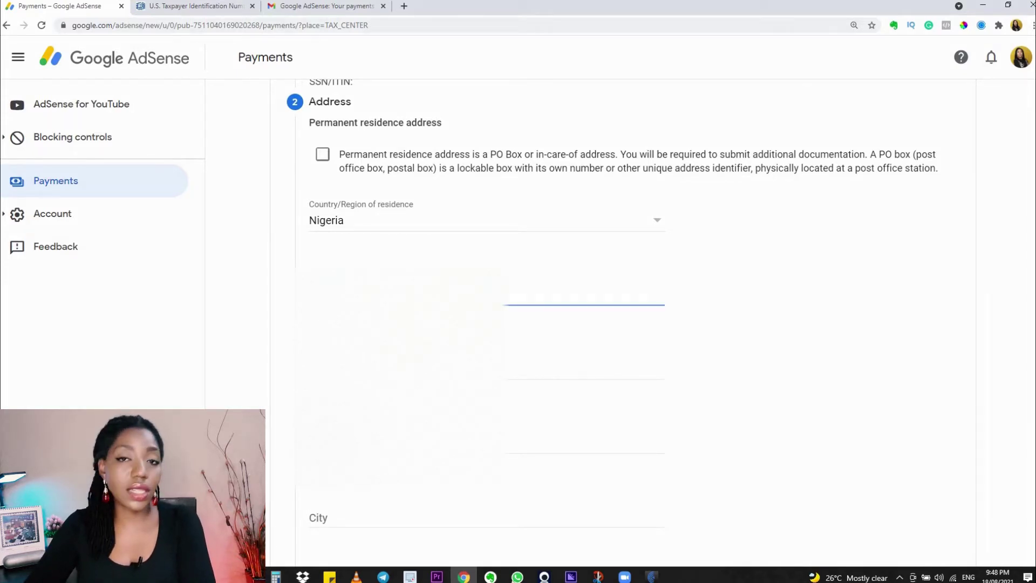
key(Down)
key(Return)
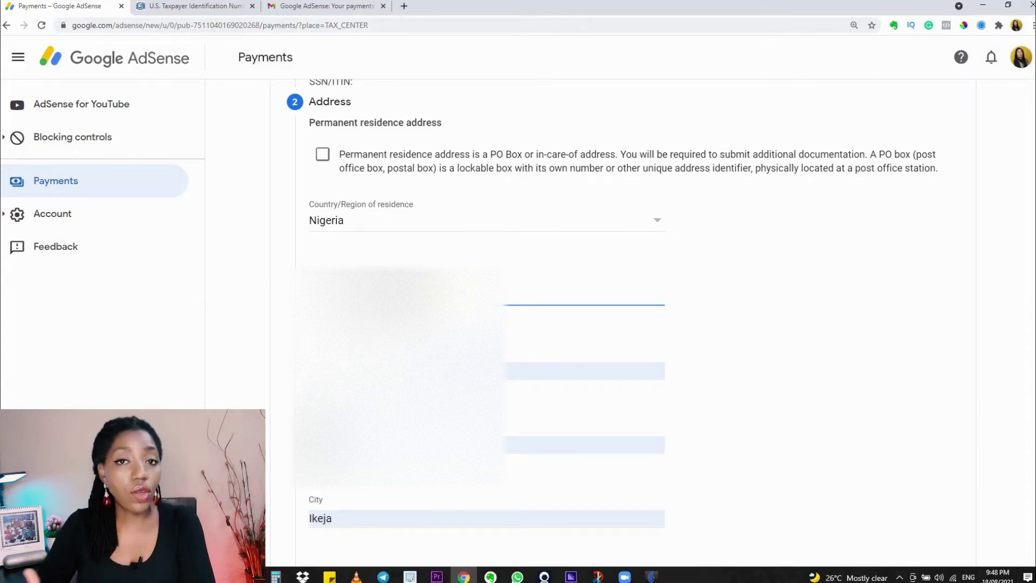
click(819, 357)
click(542, 374)
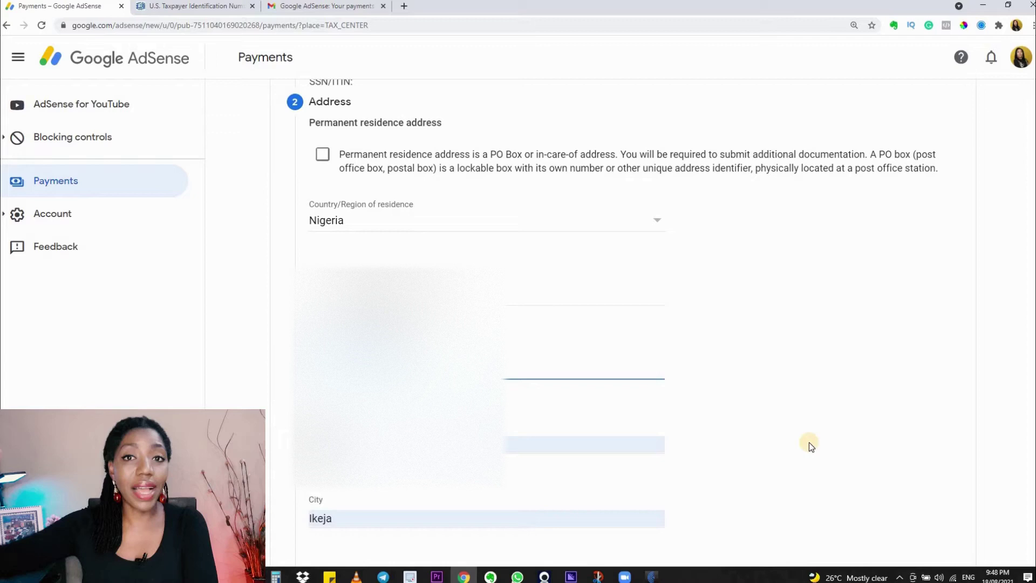
Set the state to Lagos and mark the mailing address as same as residence address.
scroll(808, 442, down, 1)
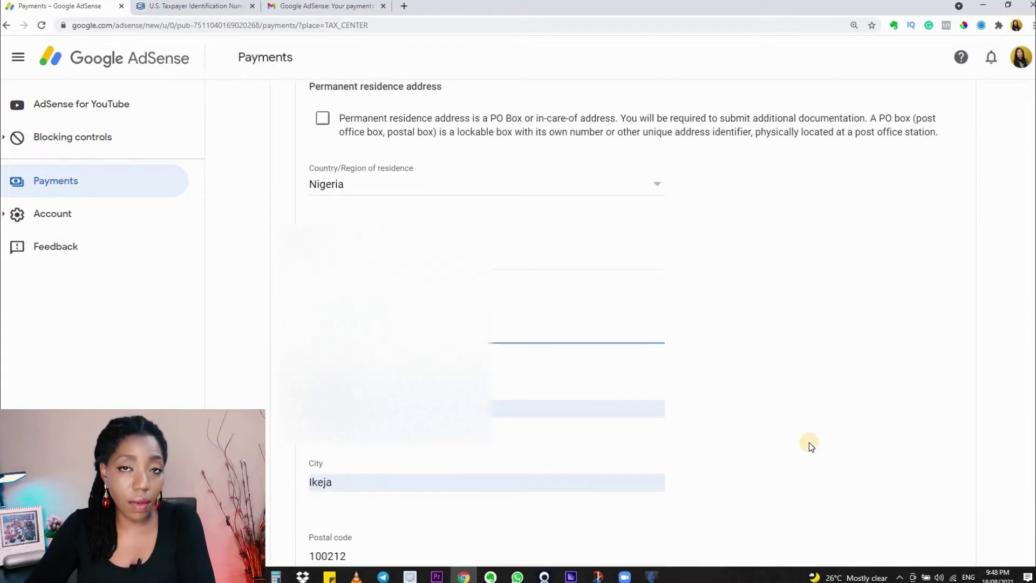
scroll(809, 442, down, 5)
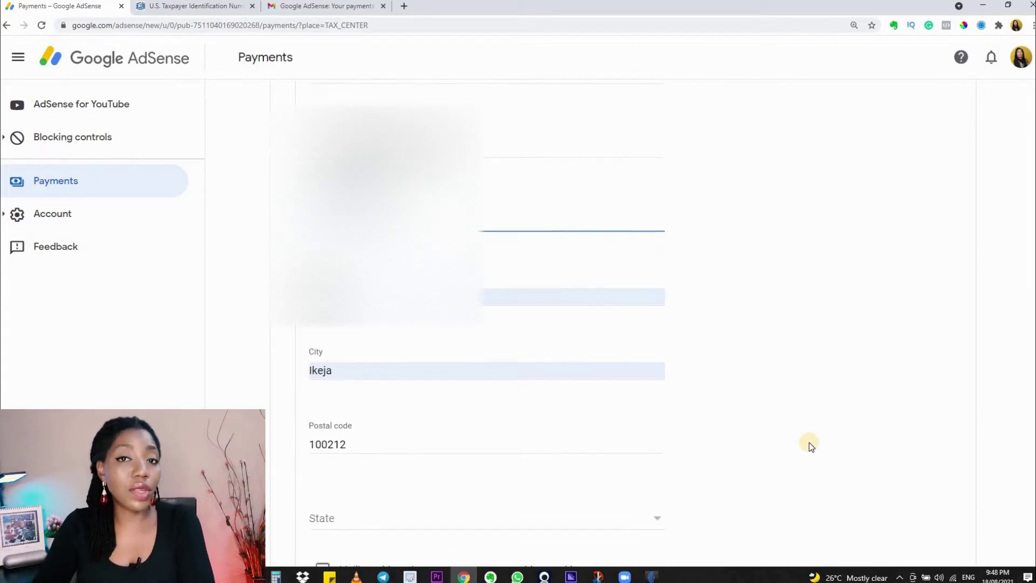
click(660, 356)
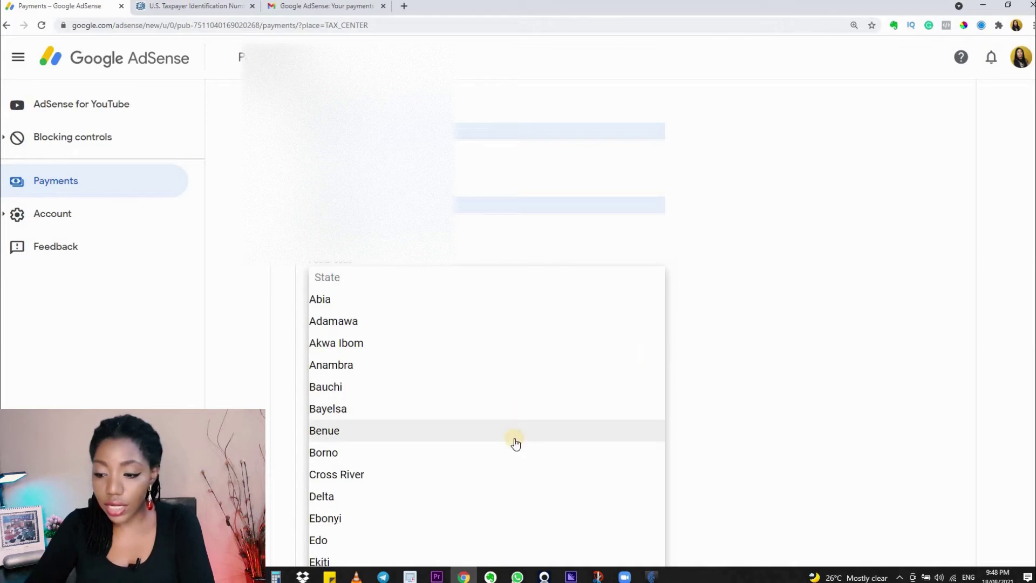
scroll(514, 440, down, 5)
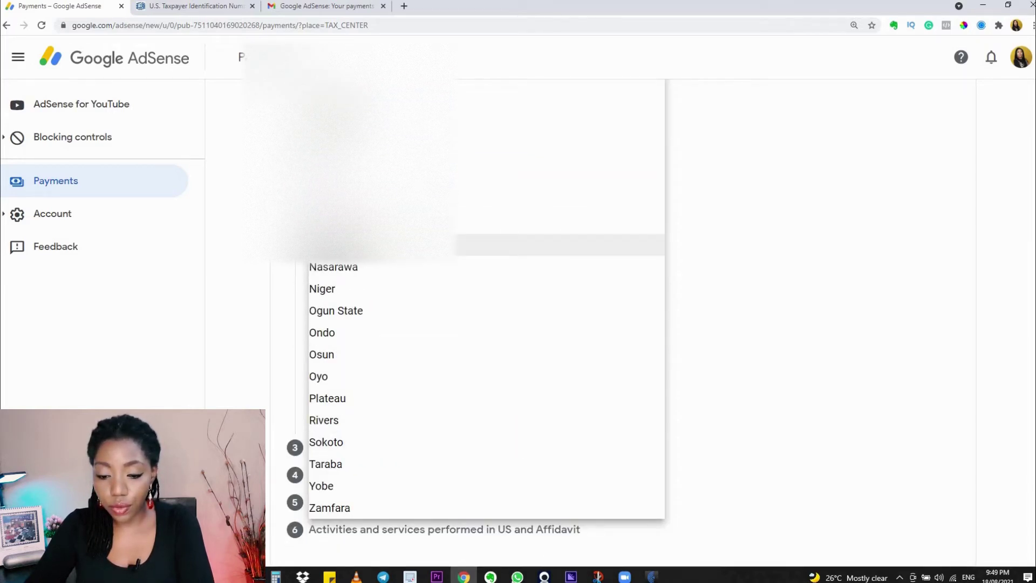
click(442, 244)
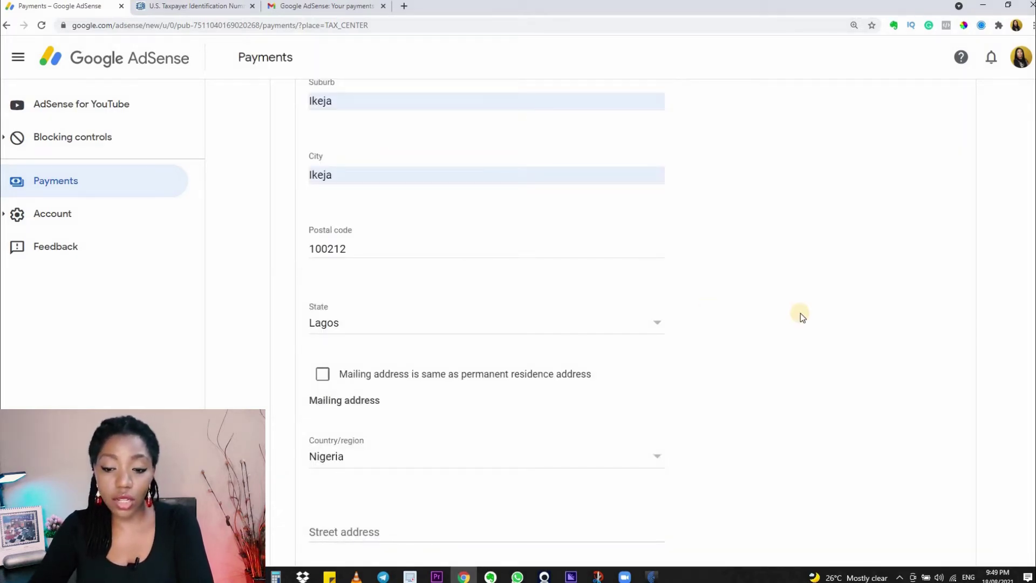
scroll(801, 316, up, 3)
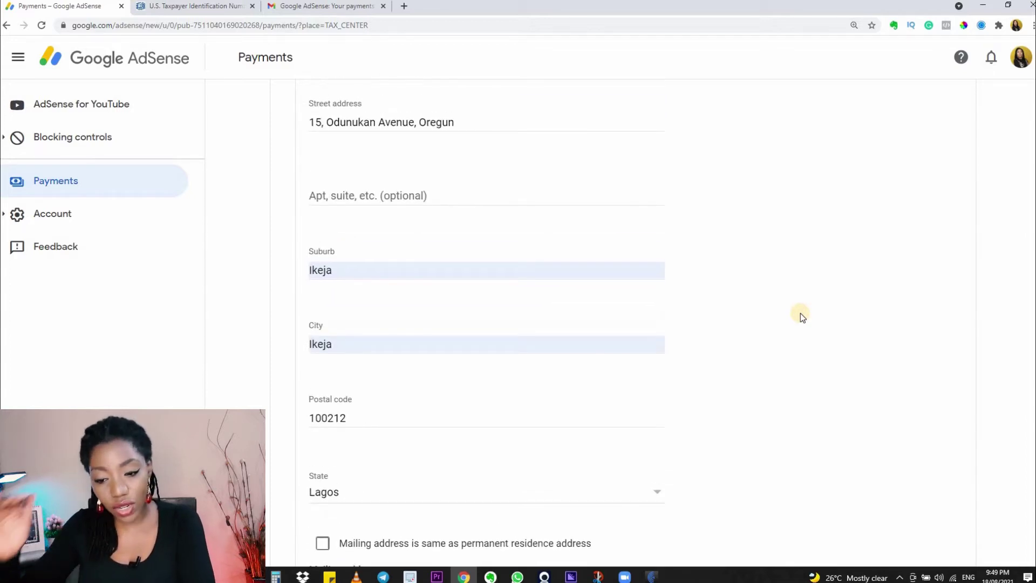
scroll(626, 350, down, 2)
scroll(627, 349, down, 1)
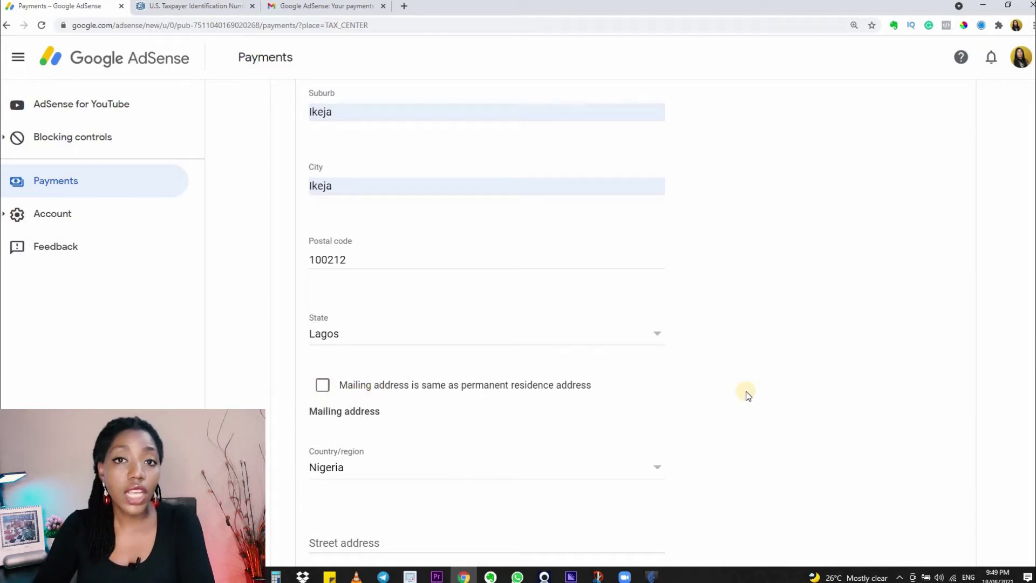
scroll(747, 395, down, 3)
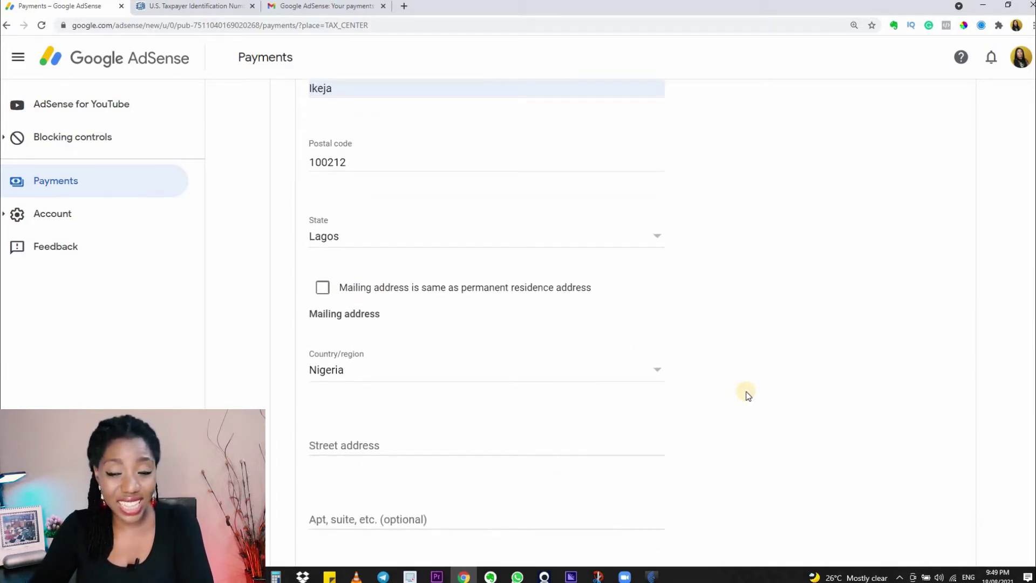
scroll(747, 396, down, 2)
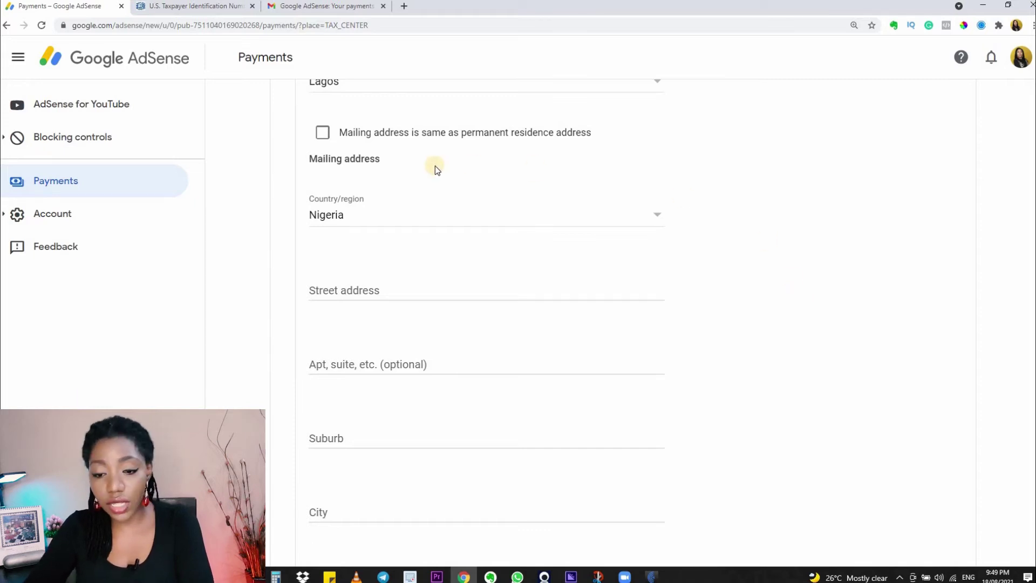
click(324, 135)
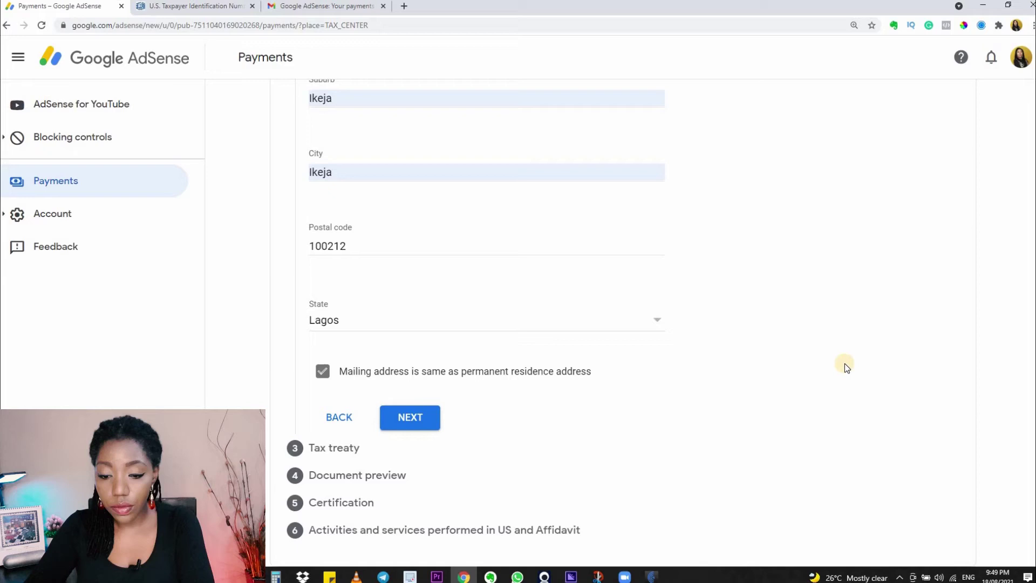
Complete the Address step and answer No to claiming a reduced treaty withholding rate.
click(434, 411)
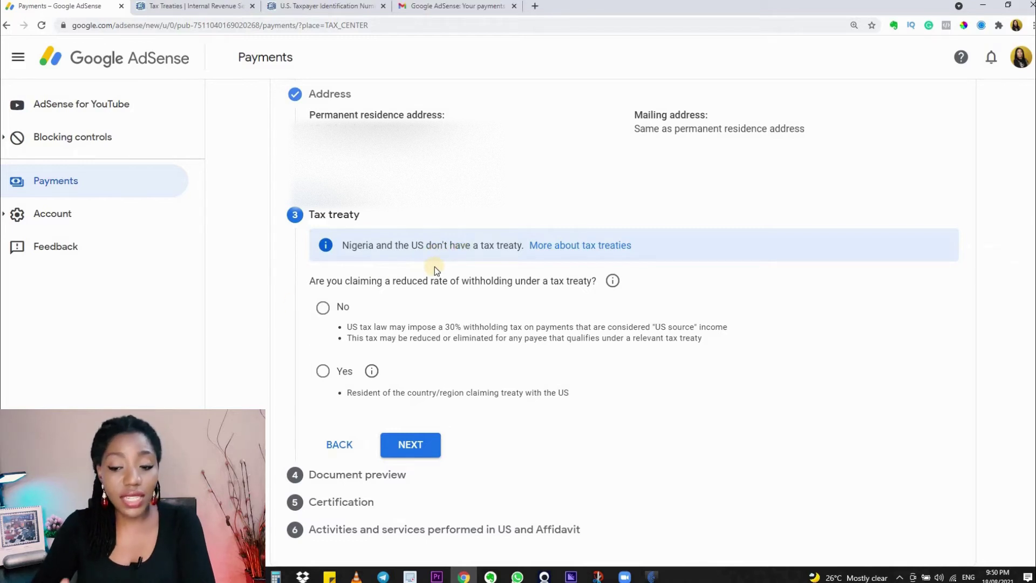
click(323, 307)
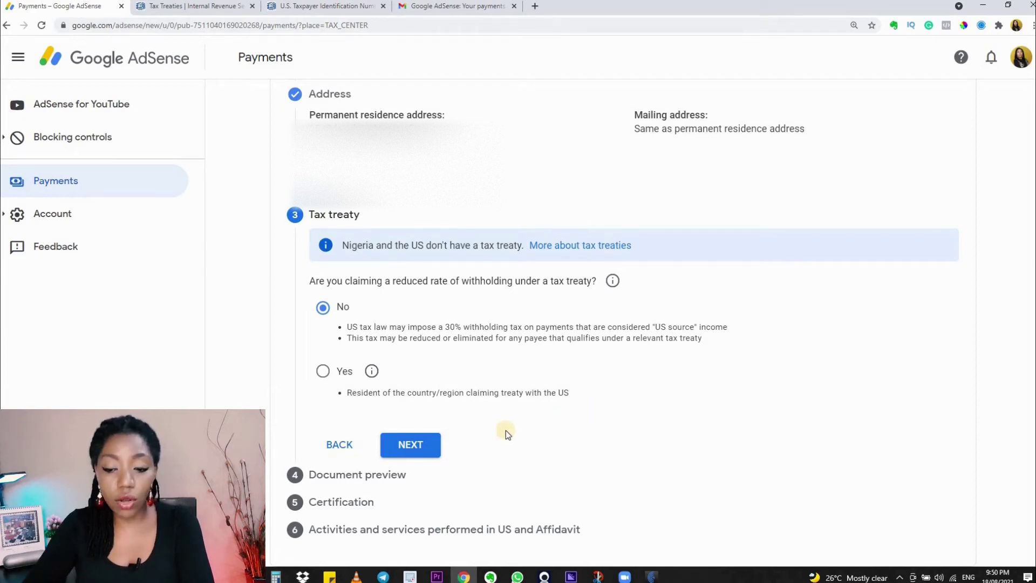
click(419, 447)
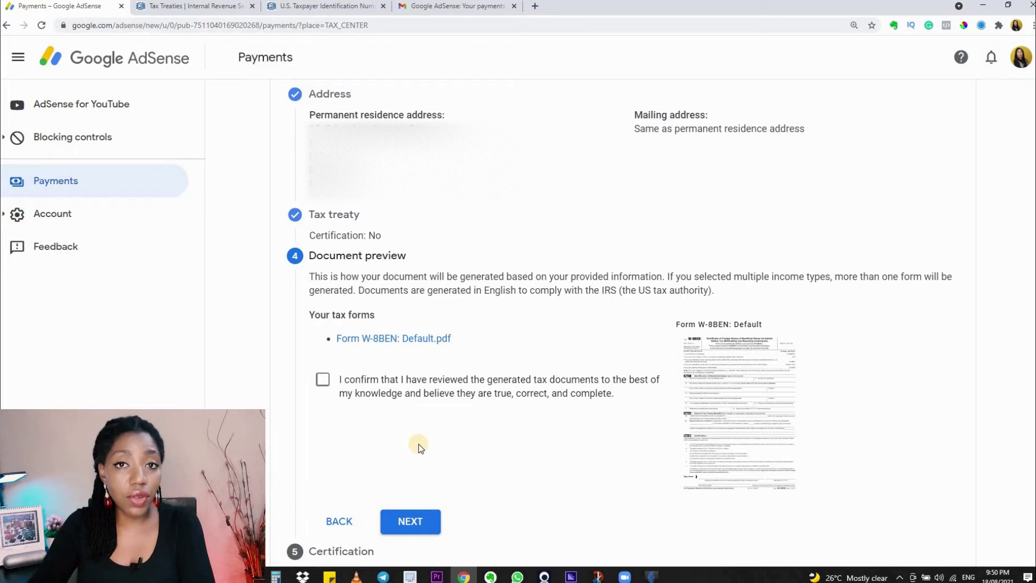
Check the generated Form W-8BEN PDF, then confirm it was reviewed and continue.
click(743, 400)
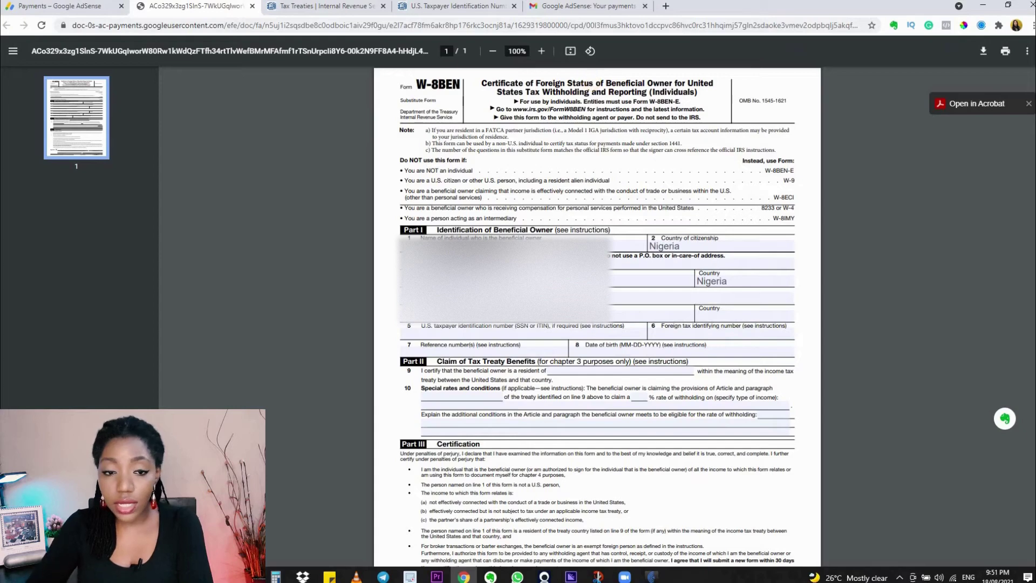
click(64, 6)
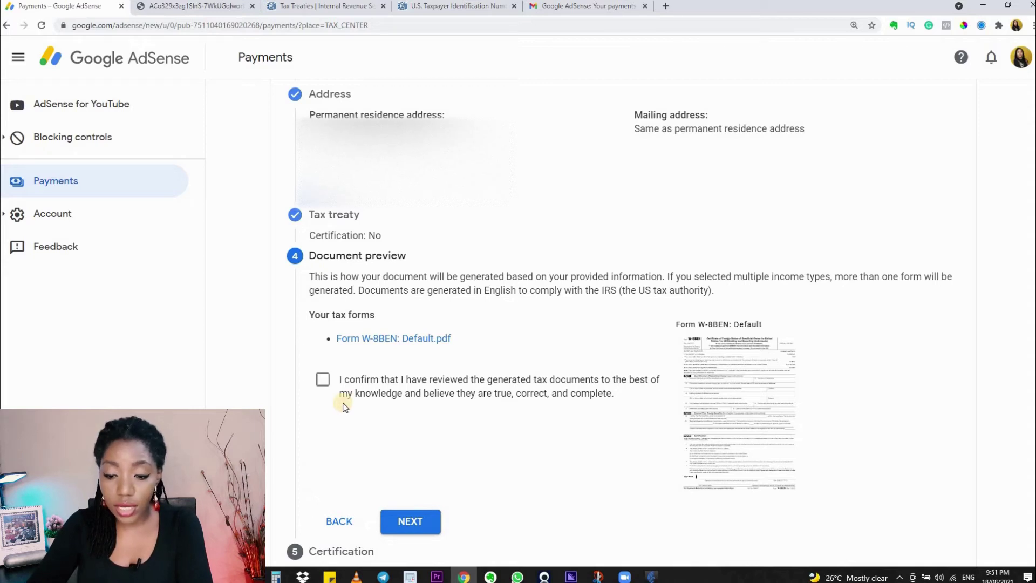
click(324, 381)
click(417, 522)
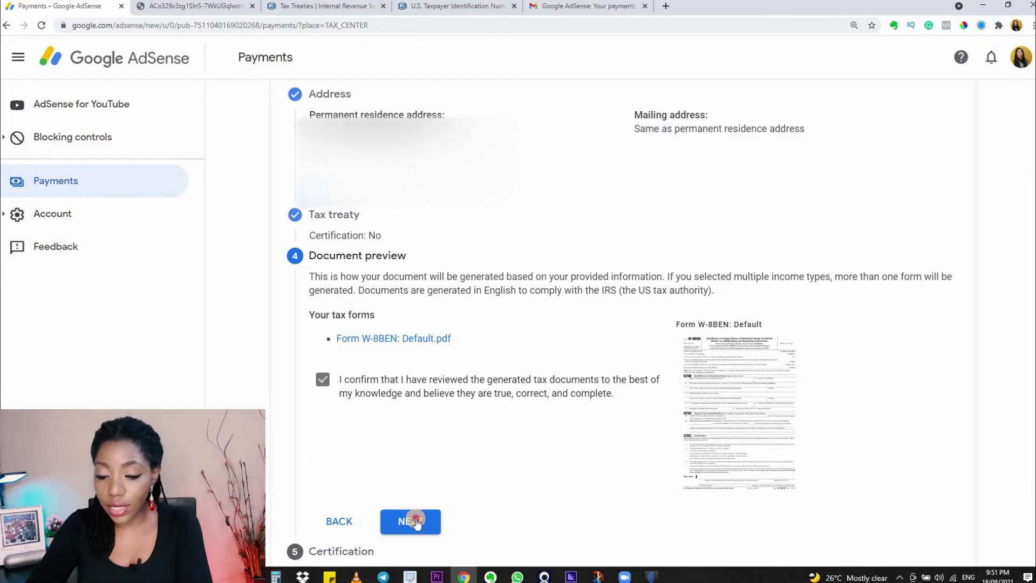
Advance to Certification and enter the signer's full legal name in the signature field.
click(417, 522)
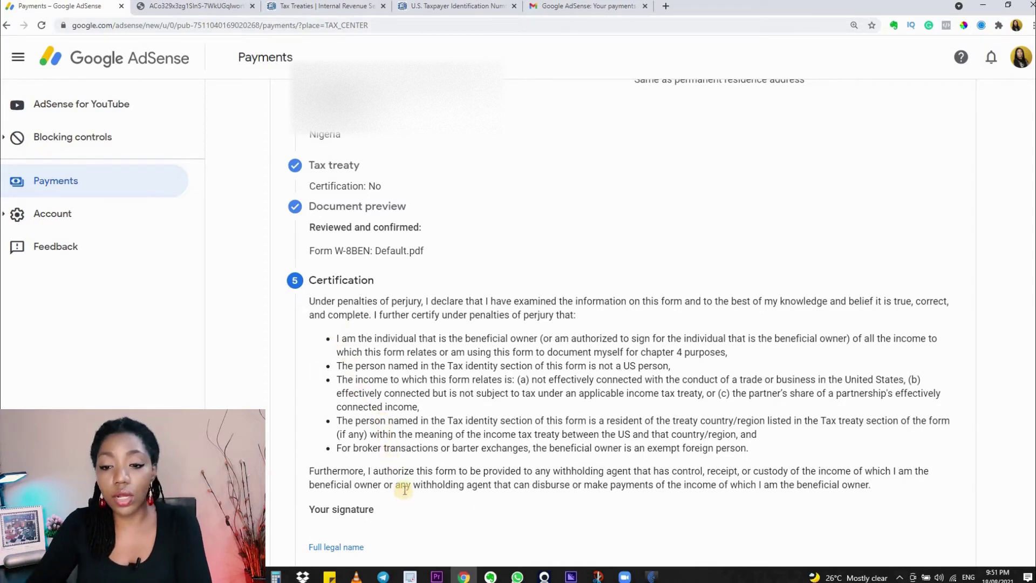
scroll(404, 493, down, 3)
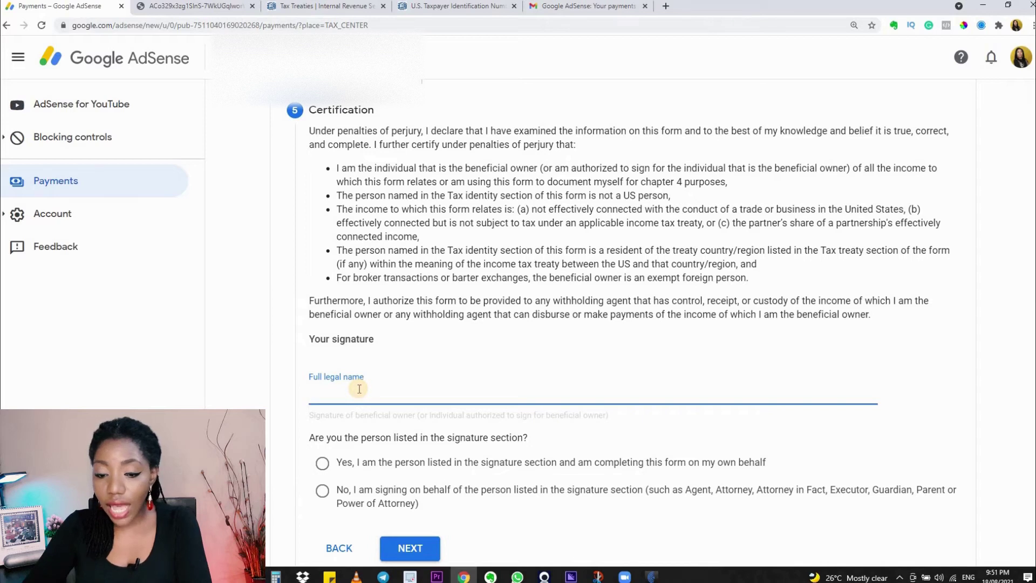
click(359, 389)
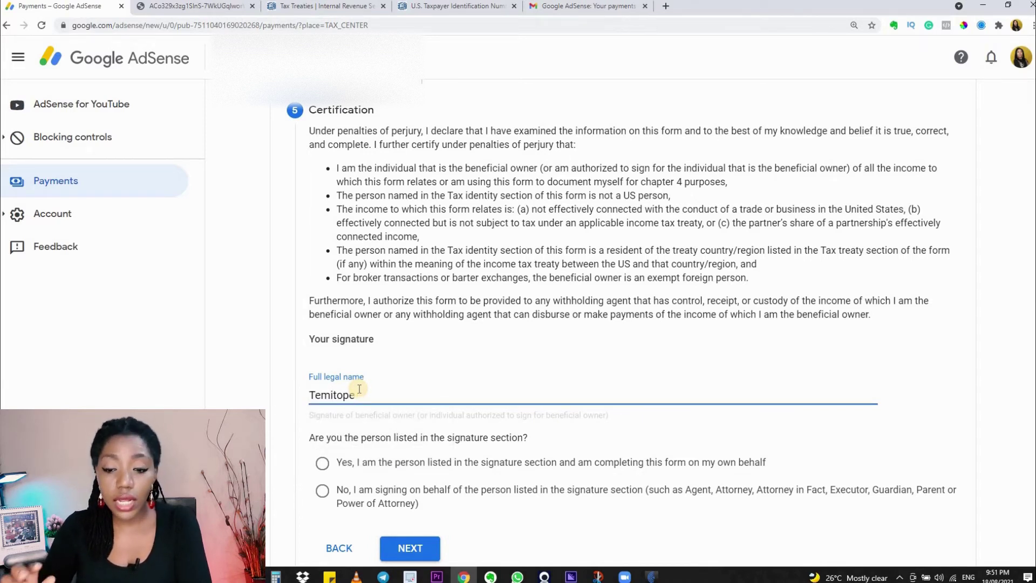
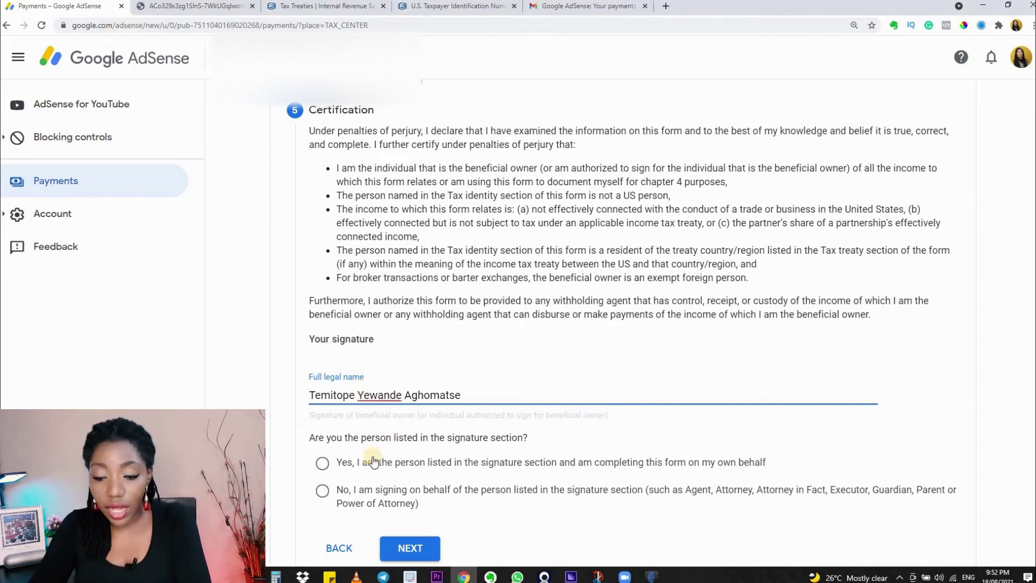
Confirm signing on own behalf as the person listed and continue to US activities.
click(323, 464)
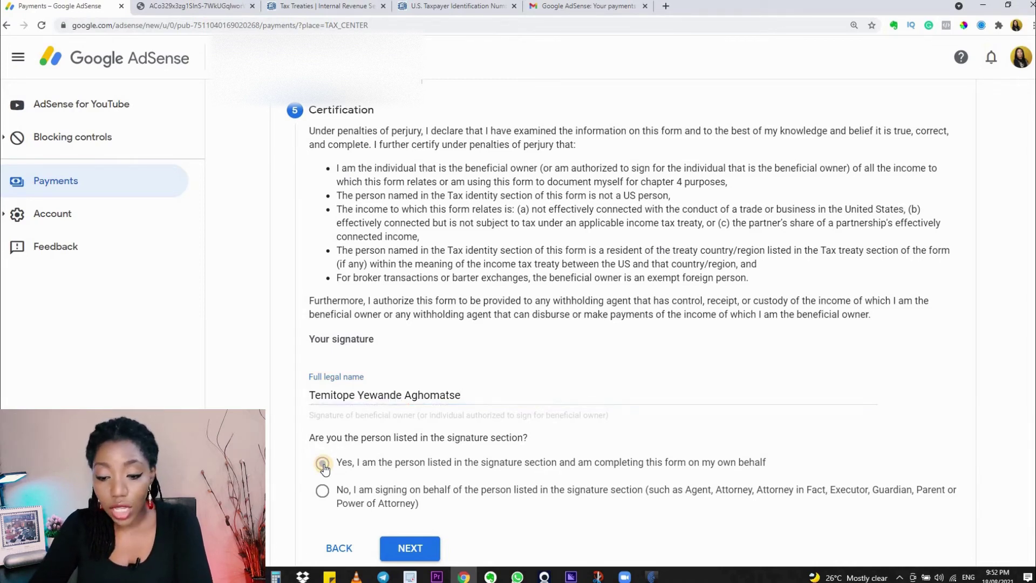
click(404, 395)
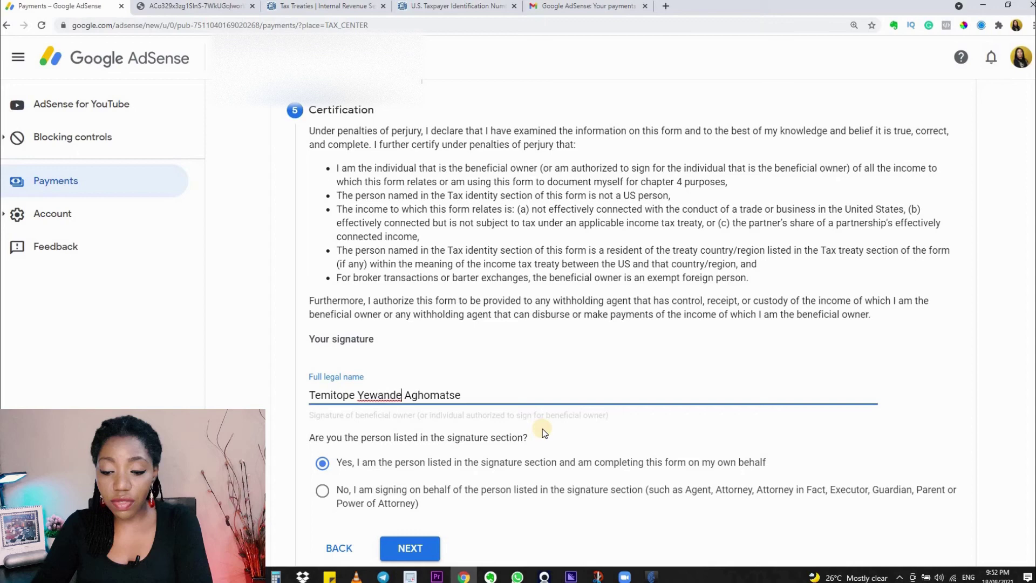
scroll(542, 429, down, 1)
scroll(543, 428, down, 1)
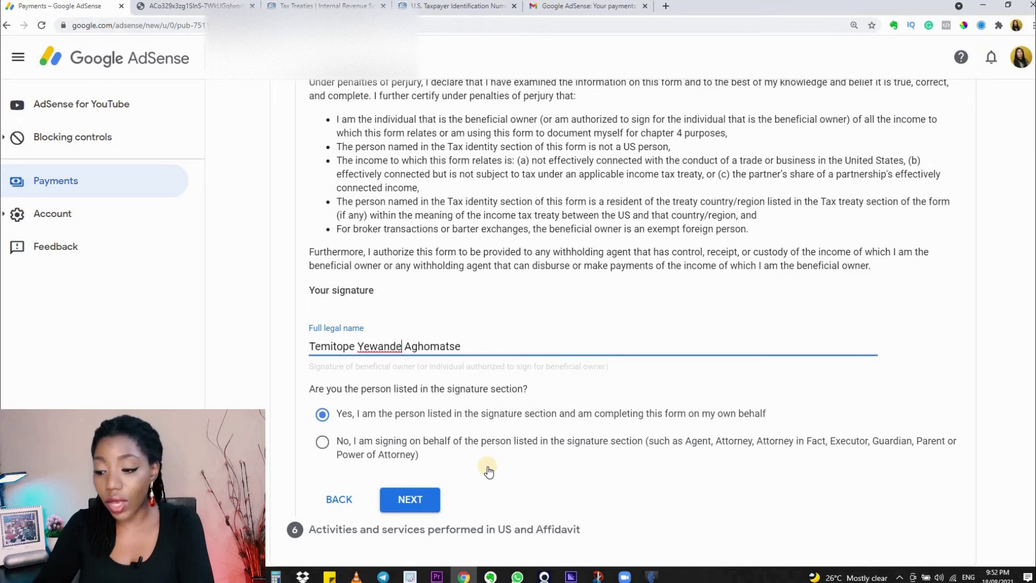
click(323, 441)
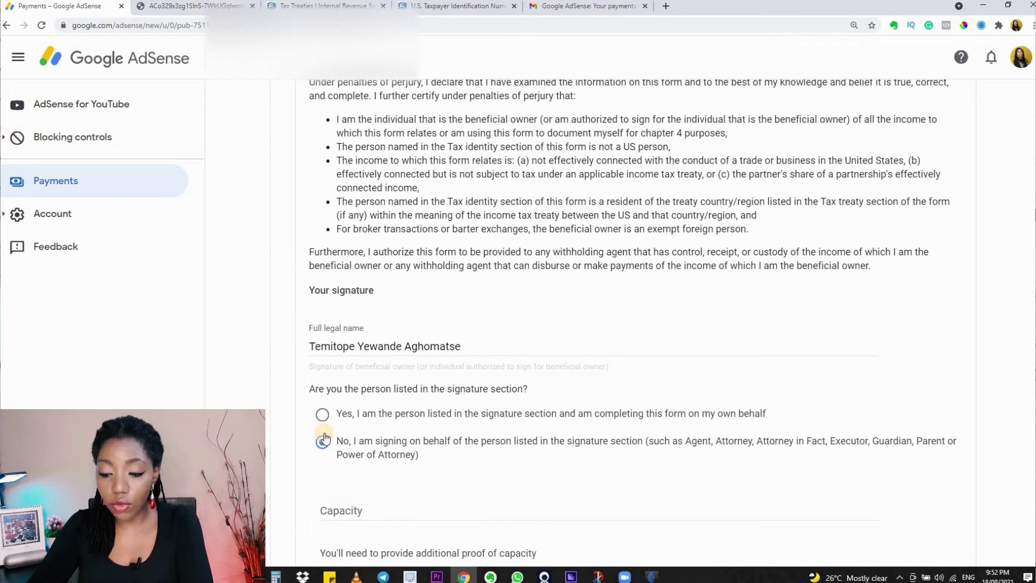
click(323, 414)
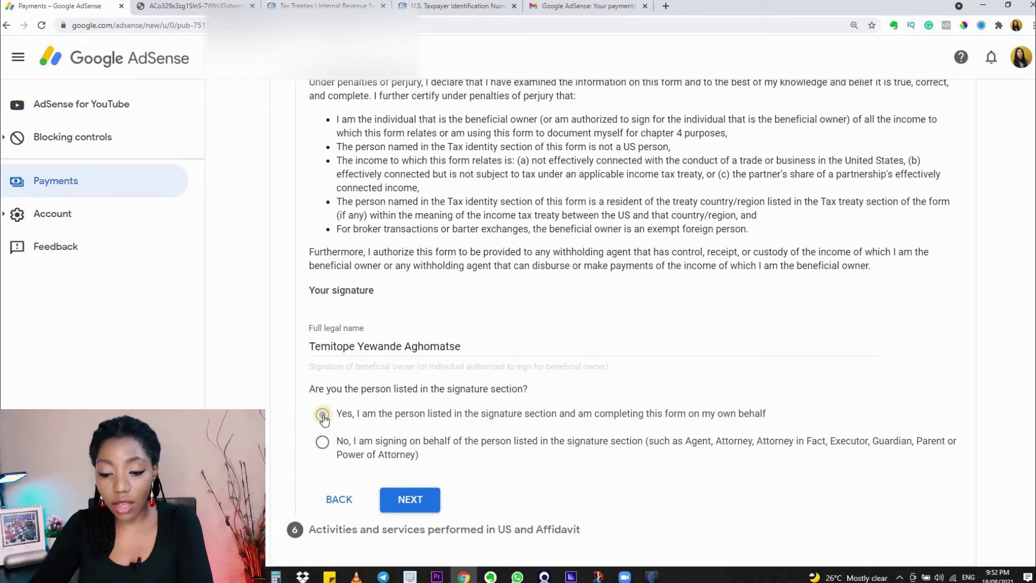
click(420, 500)
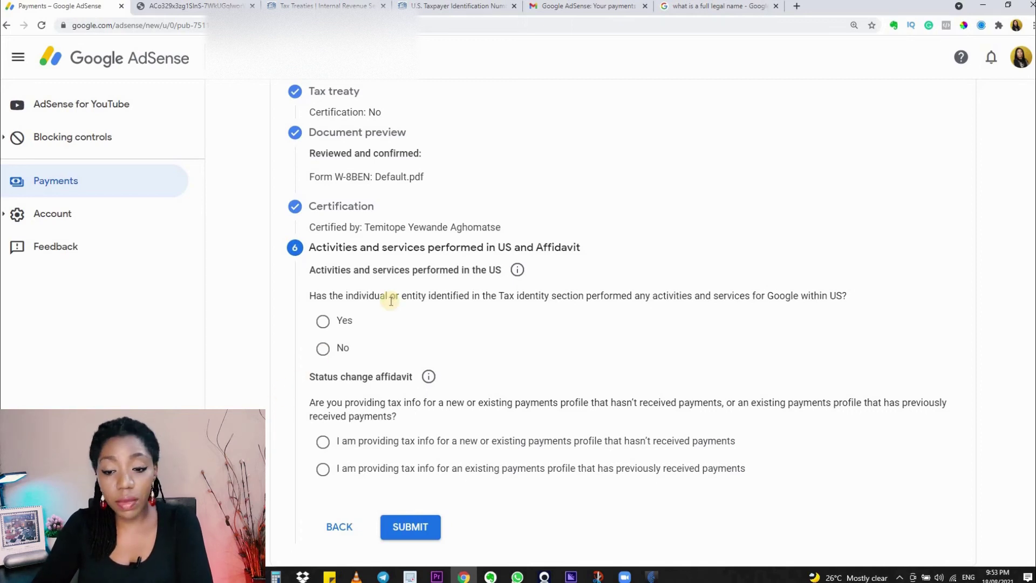
Answer No to US activities and certify that services are performed outside the US.
click(516, 270)
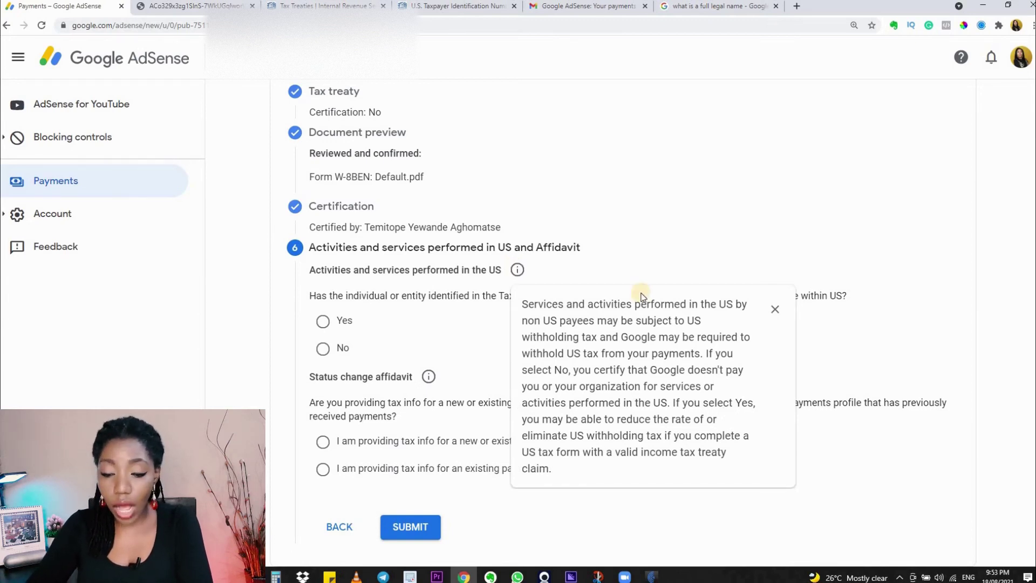
click(776, 309)
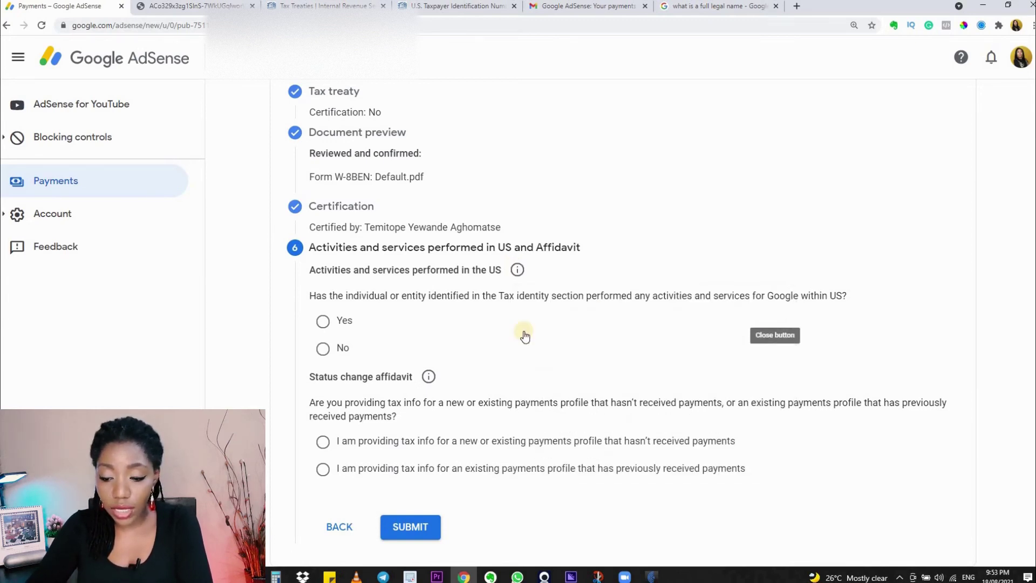
click(323, 350)
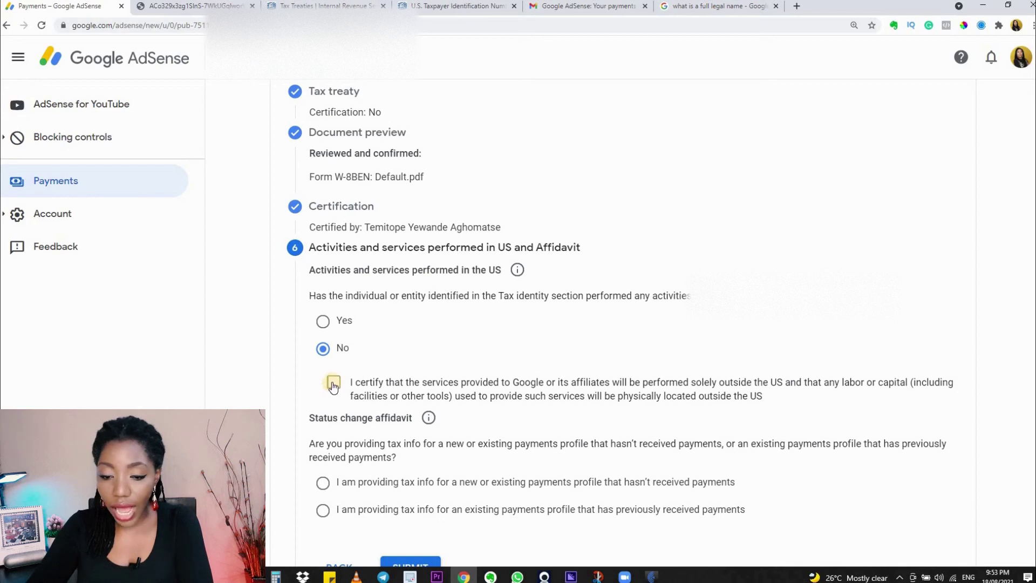
click(333, 382)
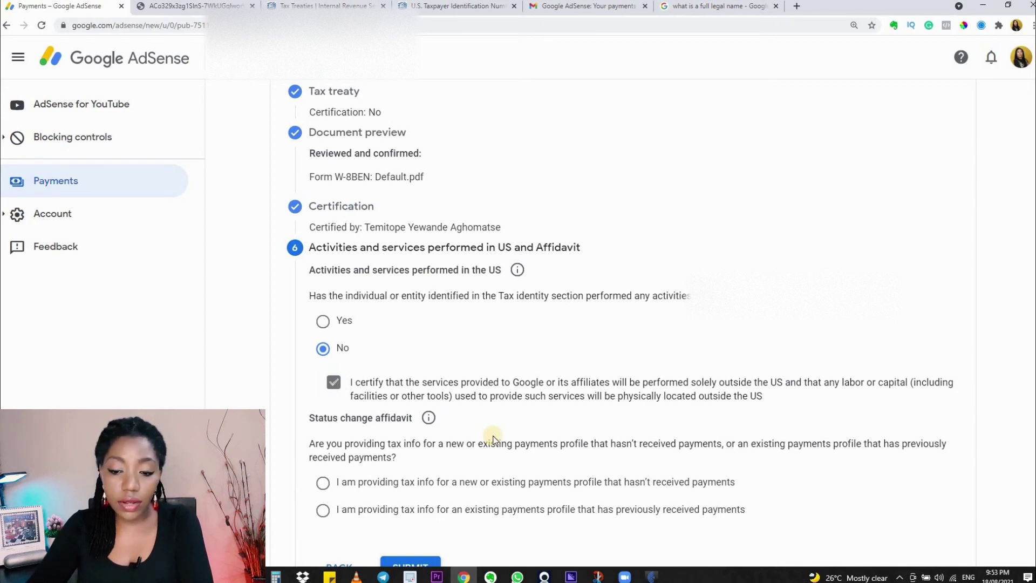
Use the affidavit for a profile with no payments yet and submit the W-8BEN form.
scroll(493, 438, down, 1)
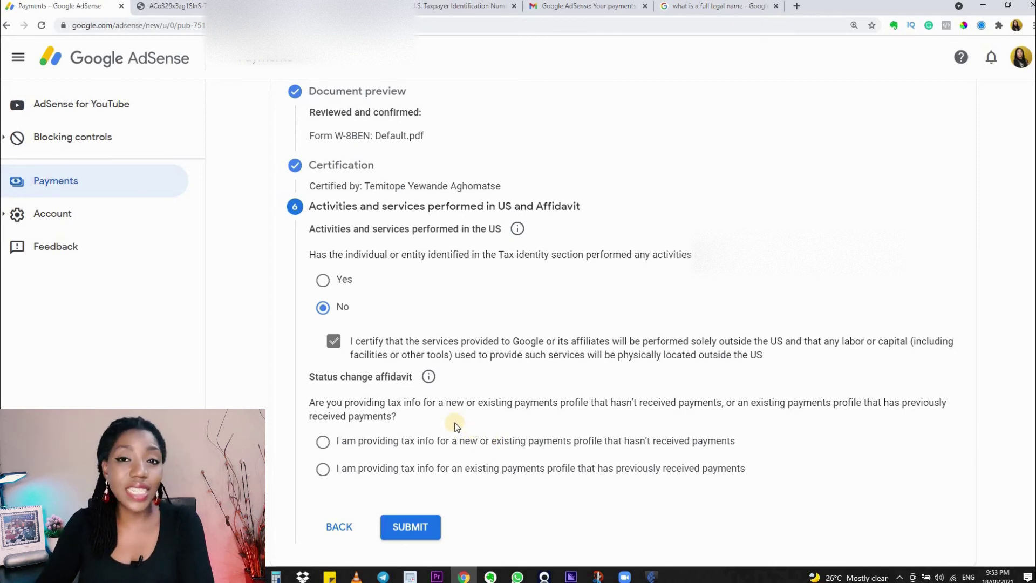
click(429, 377)
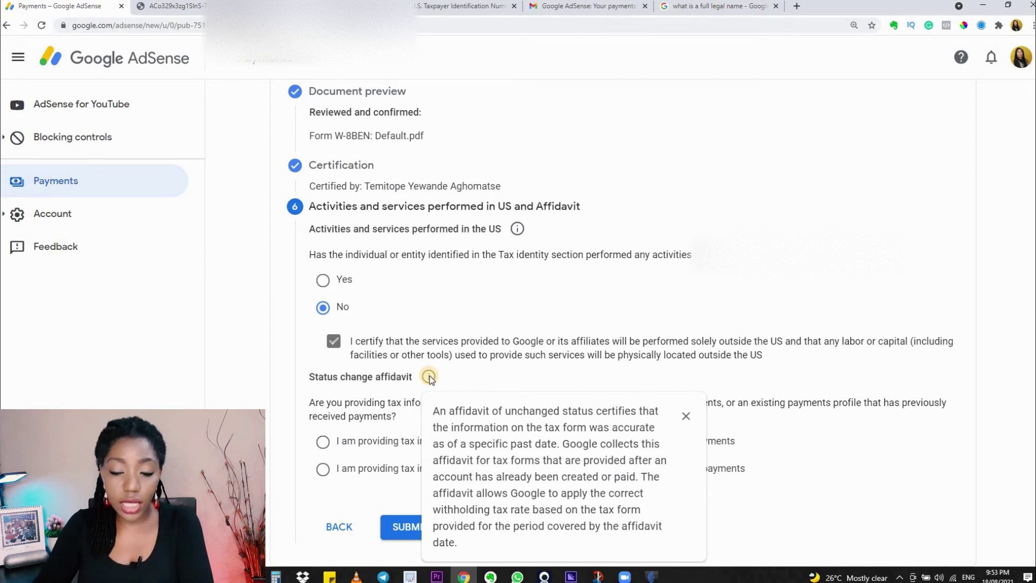
click(686, 416)
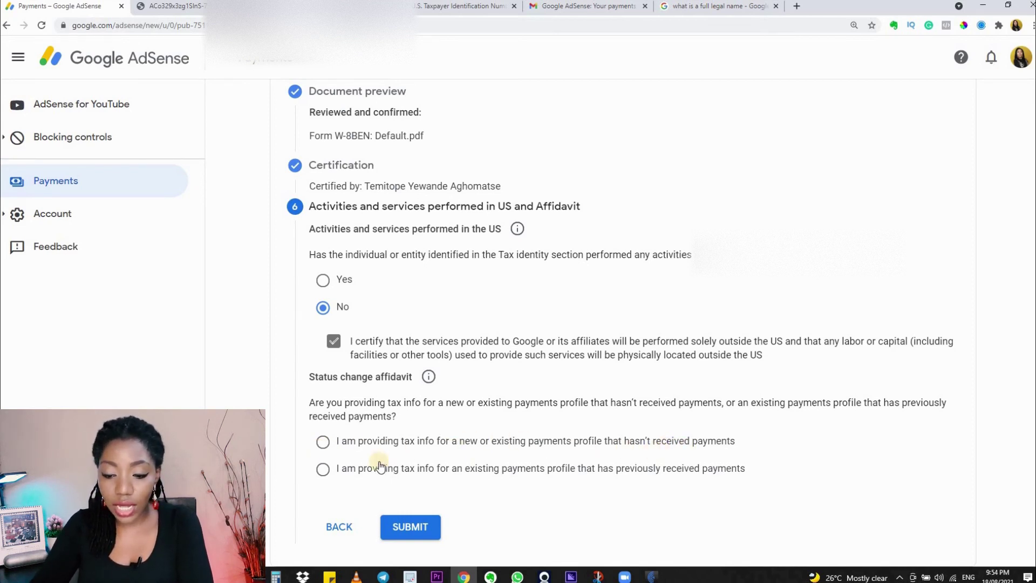
click(394, 527)
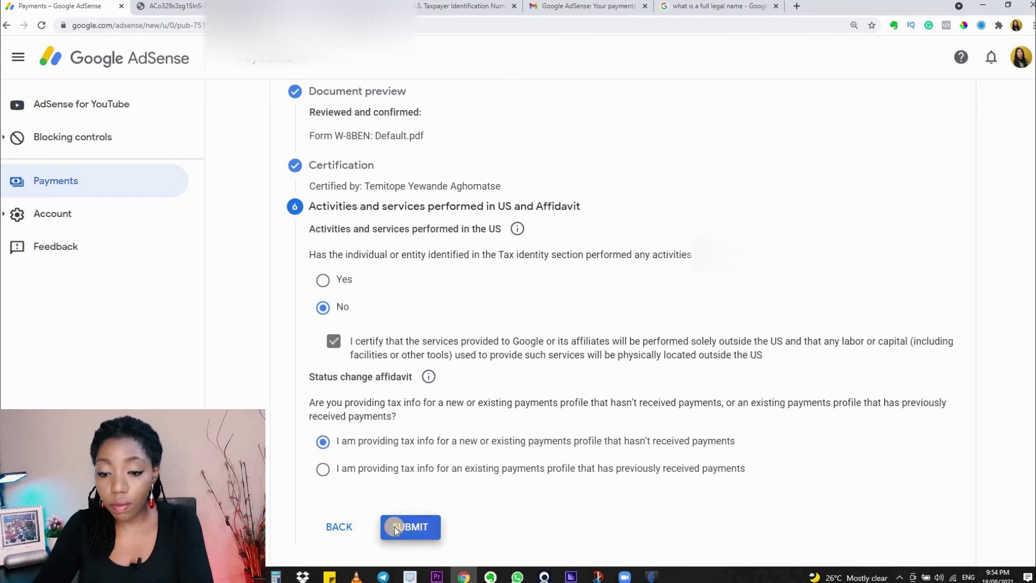